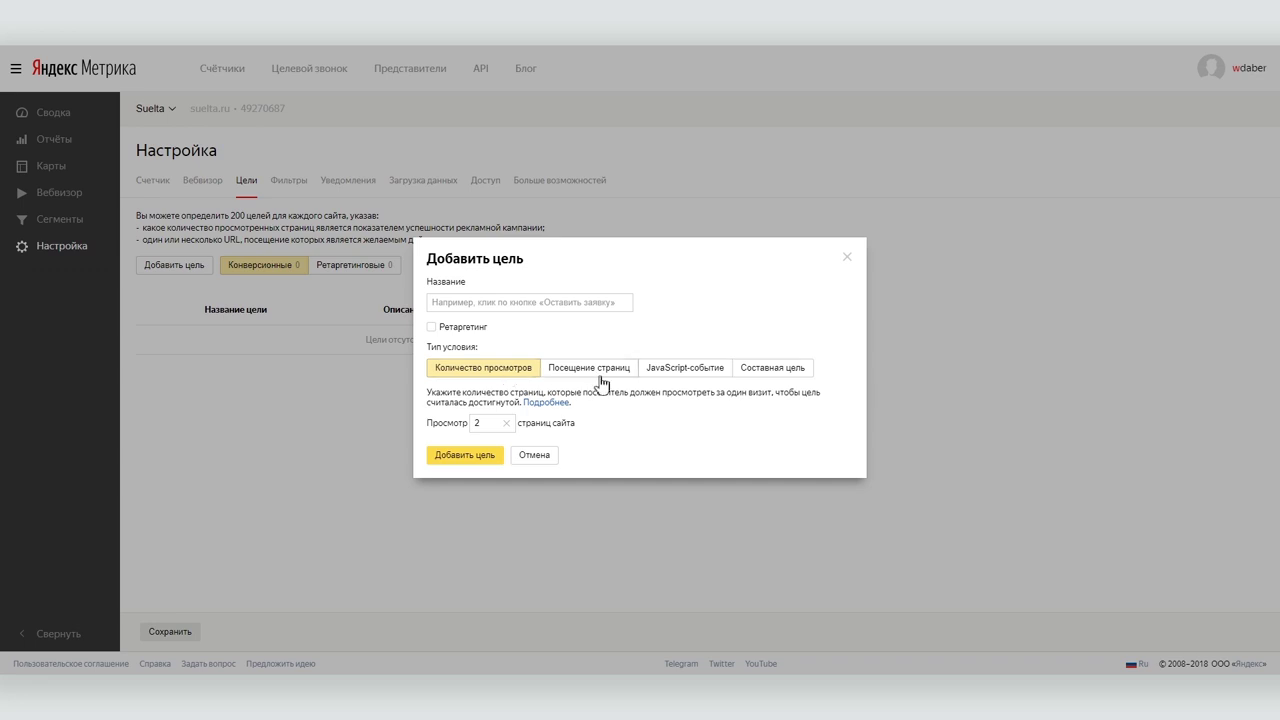
Set the new goal's condition type to Посещение страниц (page visit).
left_click(600, 373)
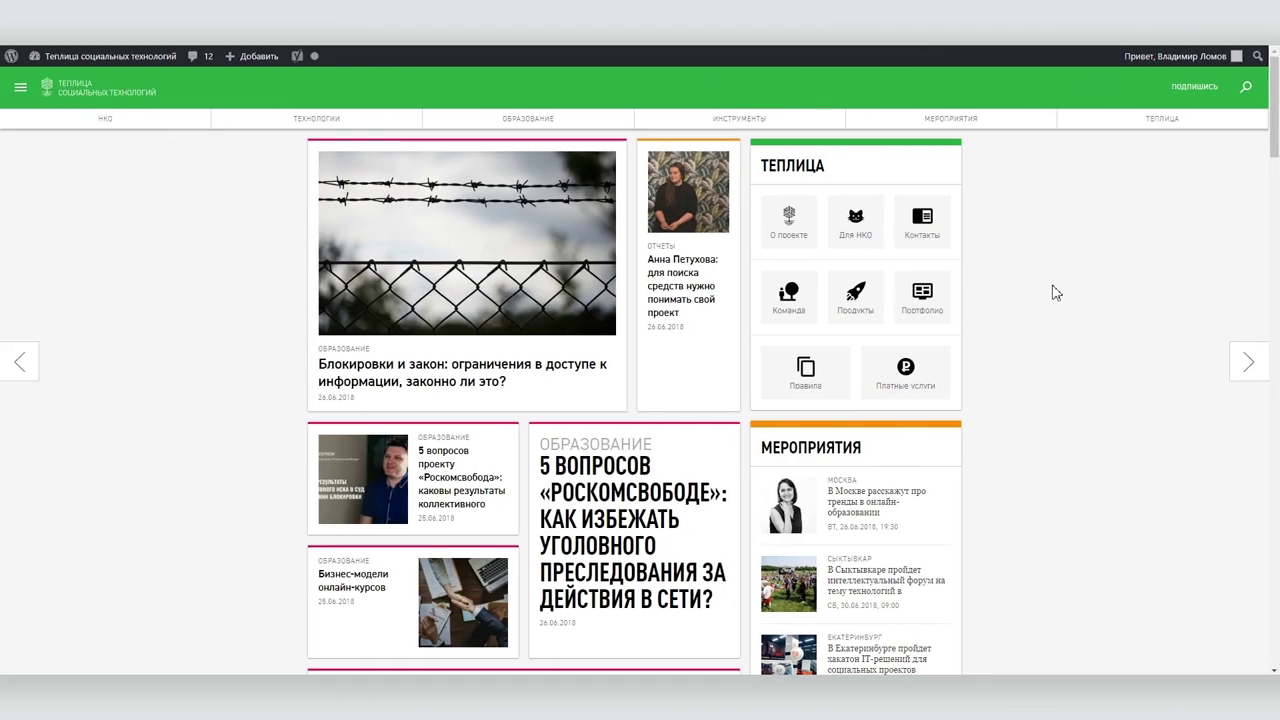
Subscribe to the Teplitsa newsletter with the subscriber's e-mail, name, city Москва and data-processing consent.
left_click(1194, 88)
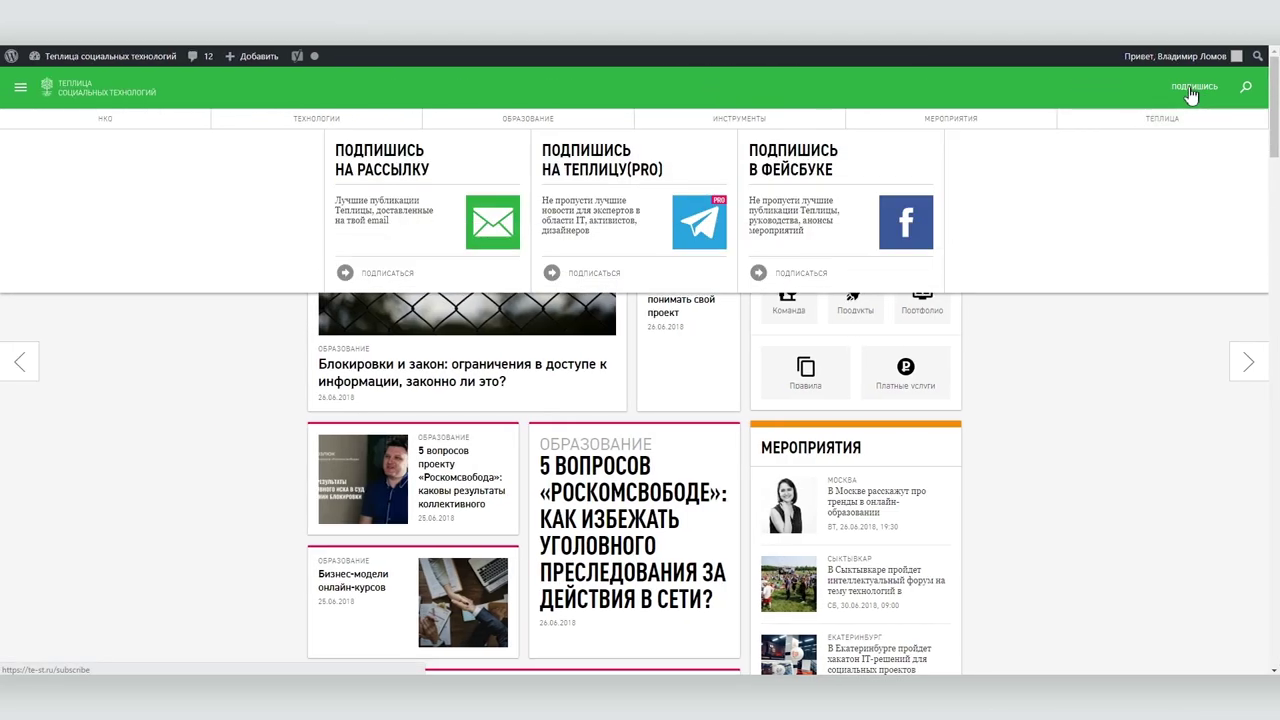
left_click(380, 275)
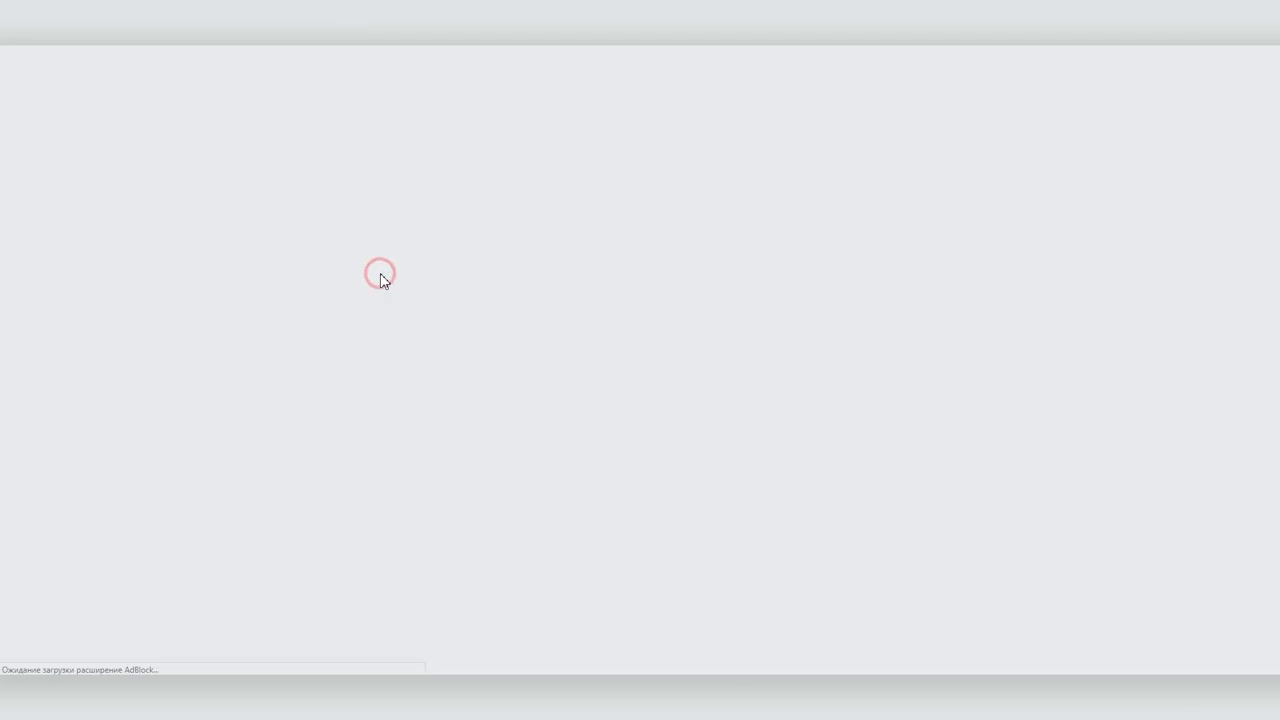
left_click(668, 222)
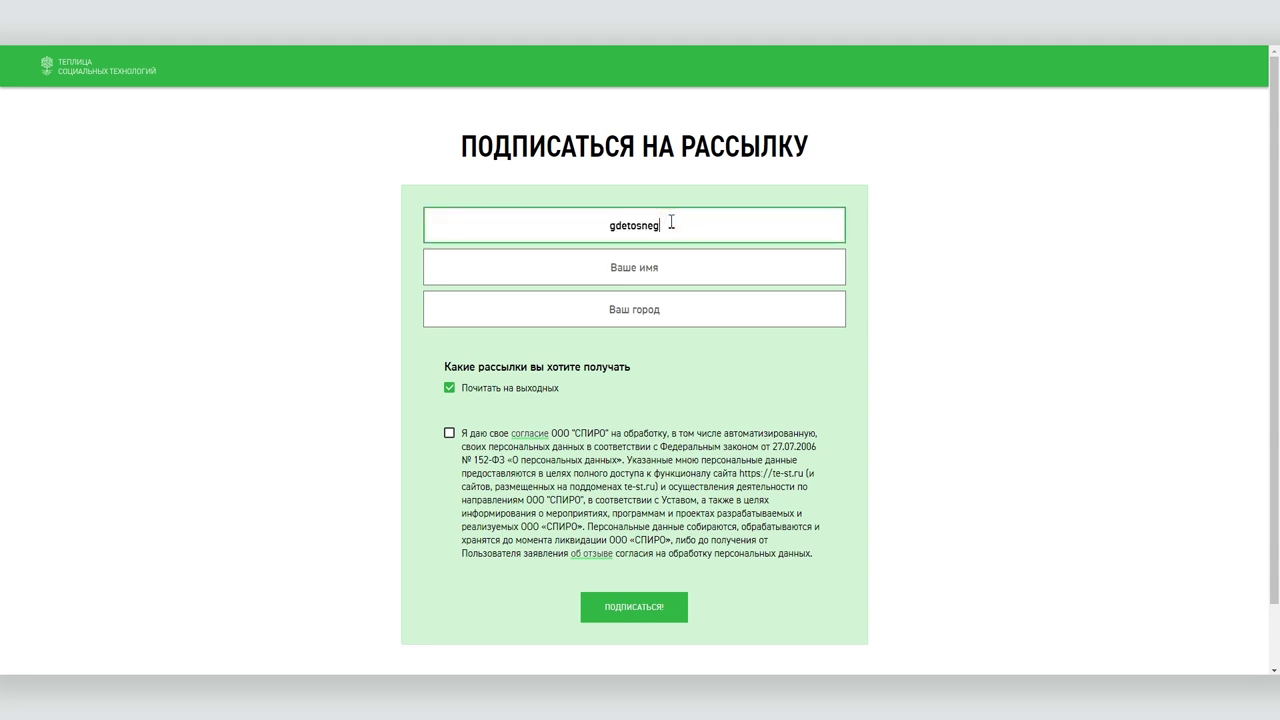
key("Tab")
type("Владимир")
key("Tab")
type("Москва")
left_click(449, 433)
left_click(634, 607)
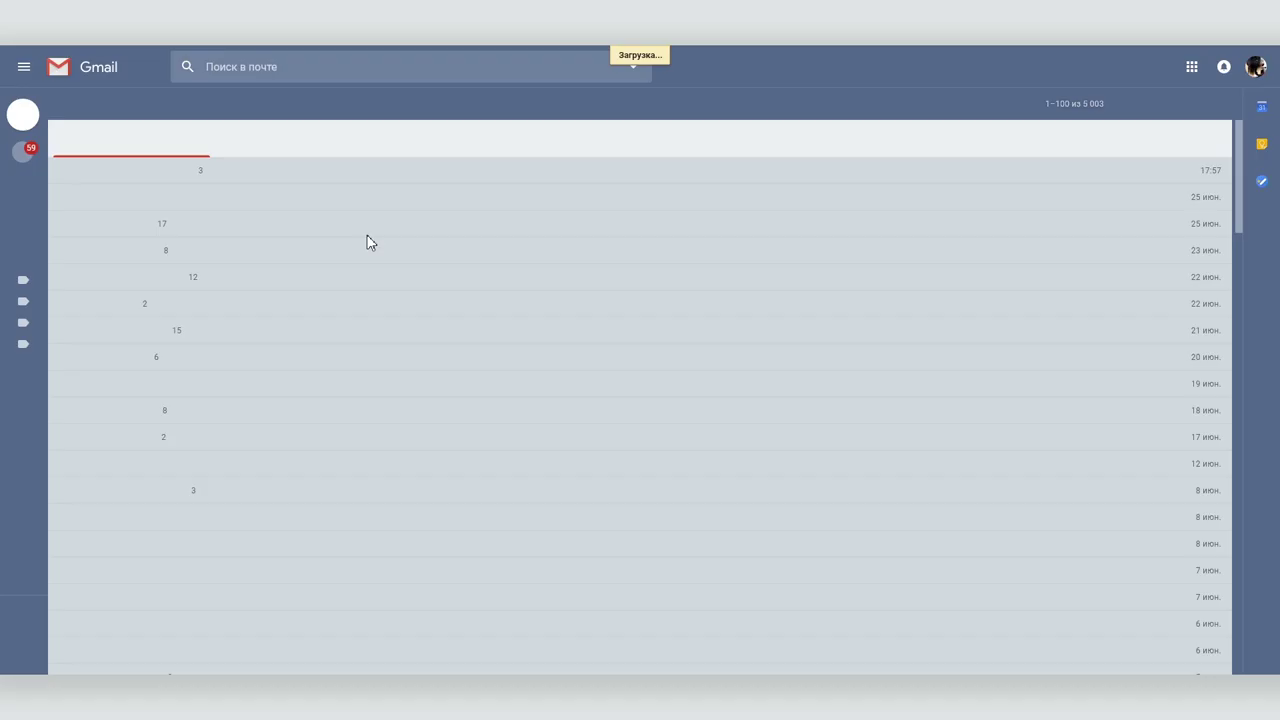
Confirm the subscription from the confirmation e-mail in Gmail's Promotions category.
left_click(412, 142)
left_click(300, 171)
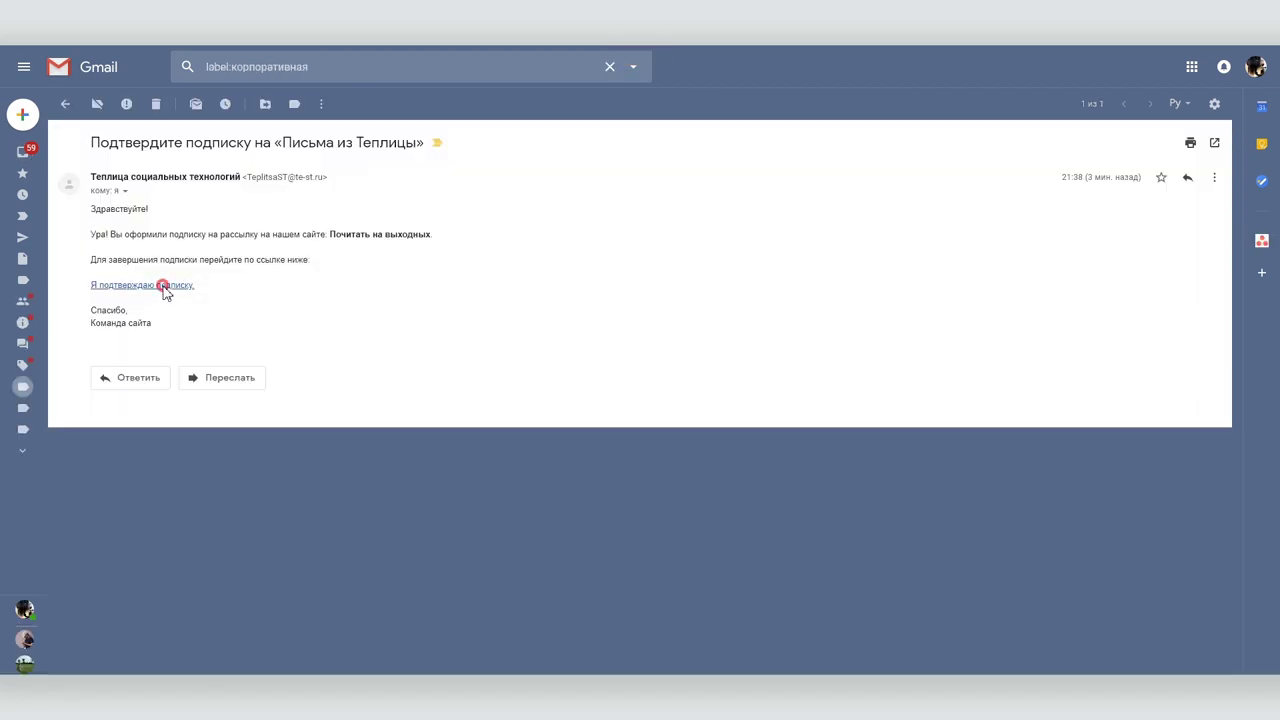
left_click(166, 285)
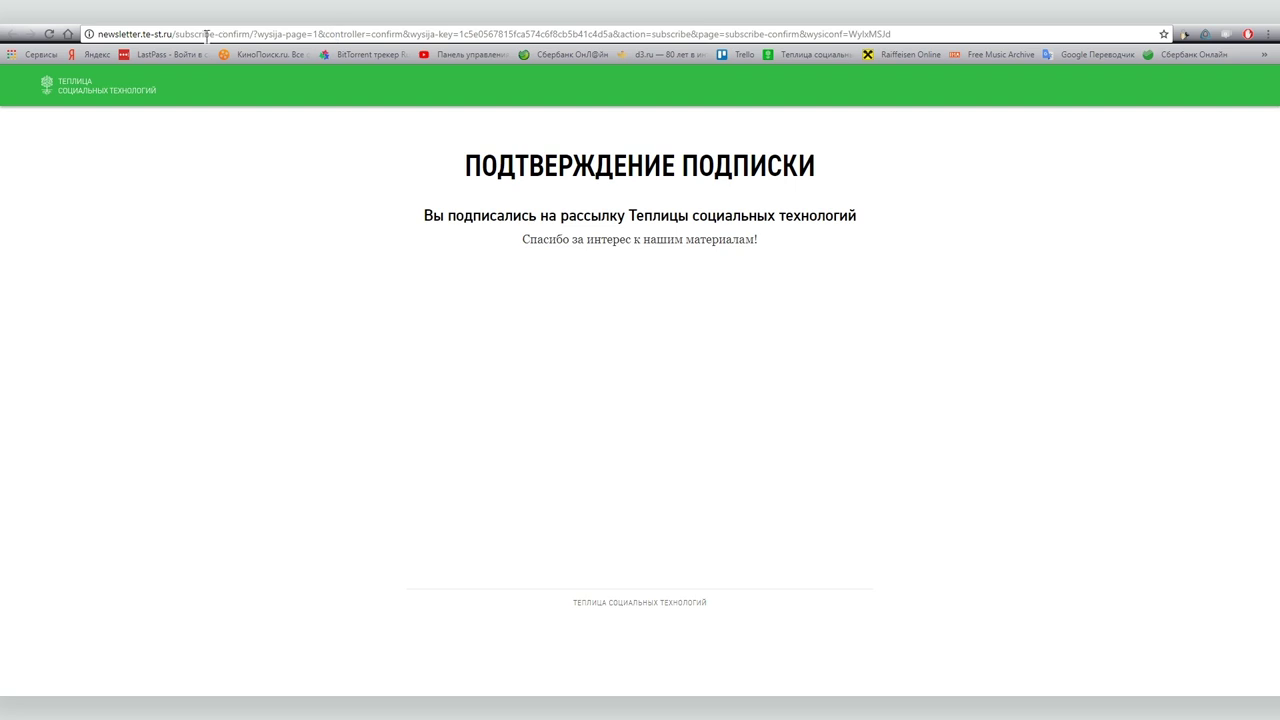
Select the subscribe-confirm part of the confirmation page's address in the address bar.
left_click_drag(98, 34, 895, 50)
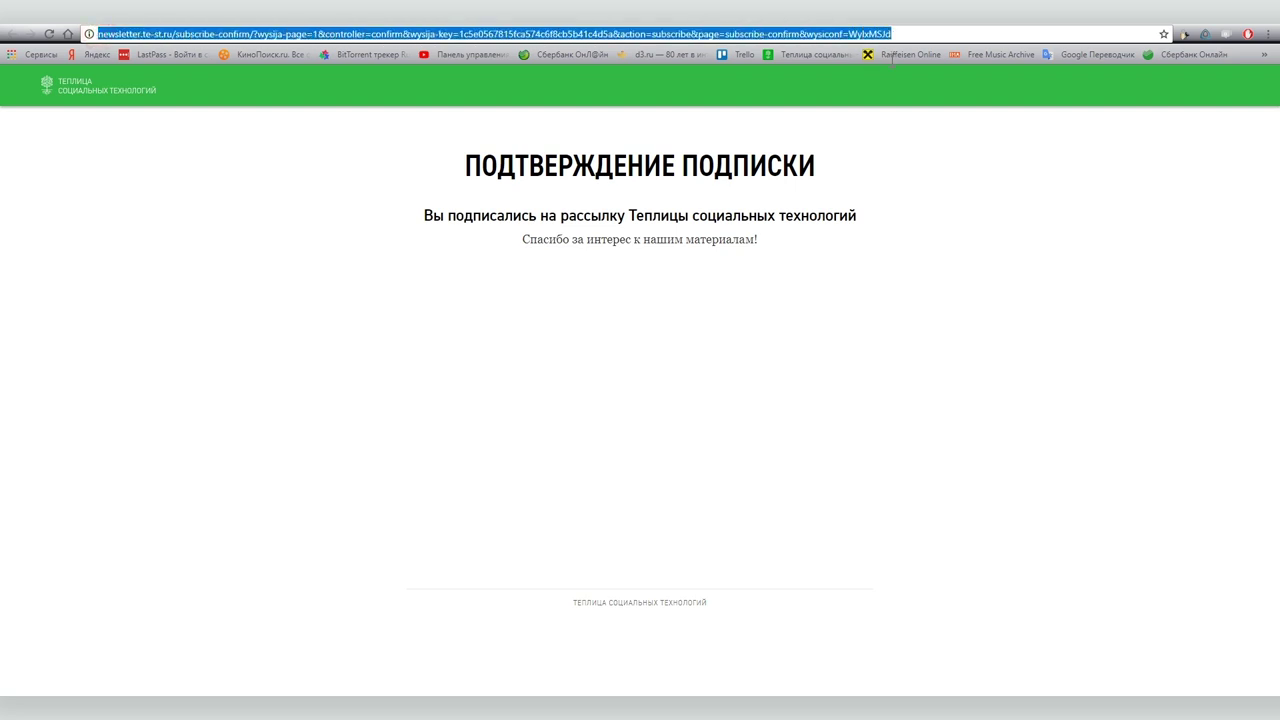
left_click_drag(250, 34, 92, 34)
key("ctrl+c")
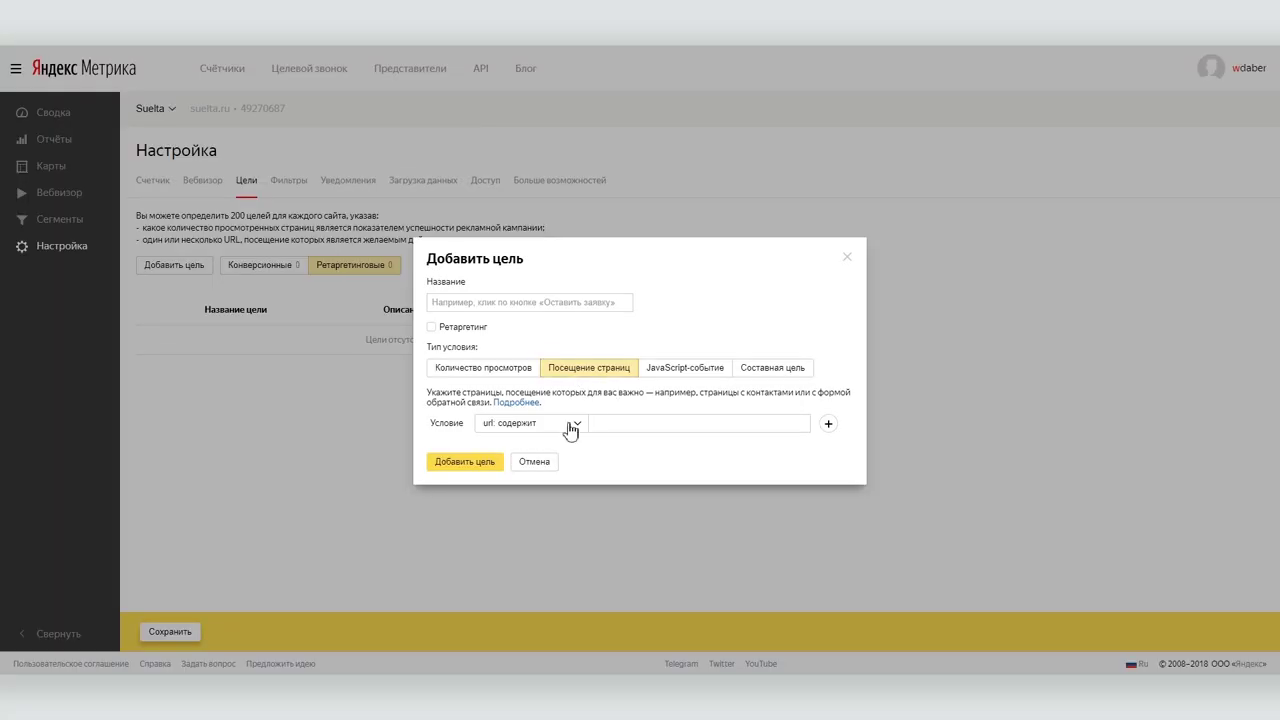
left_click(549, 434)
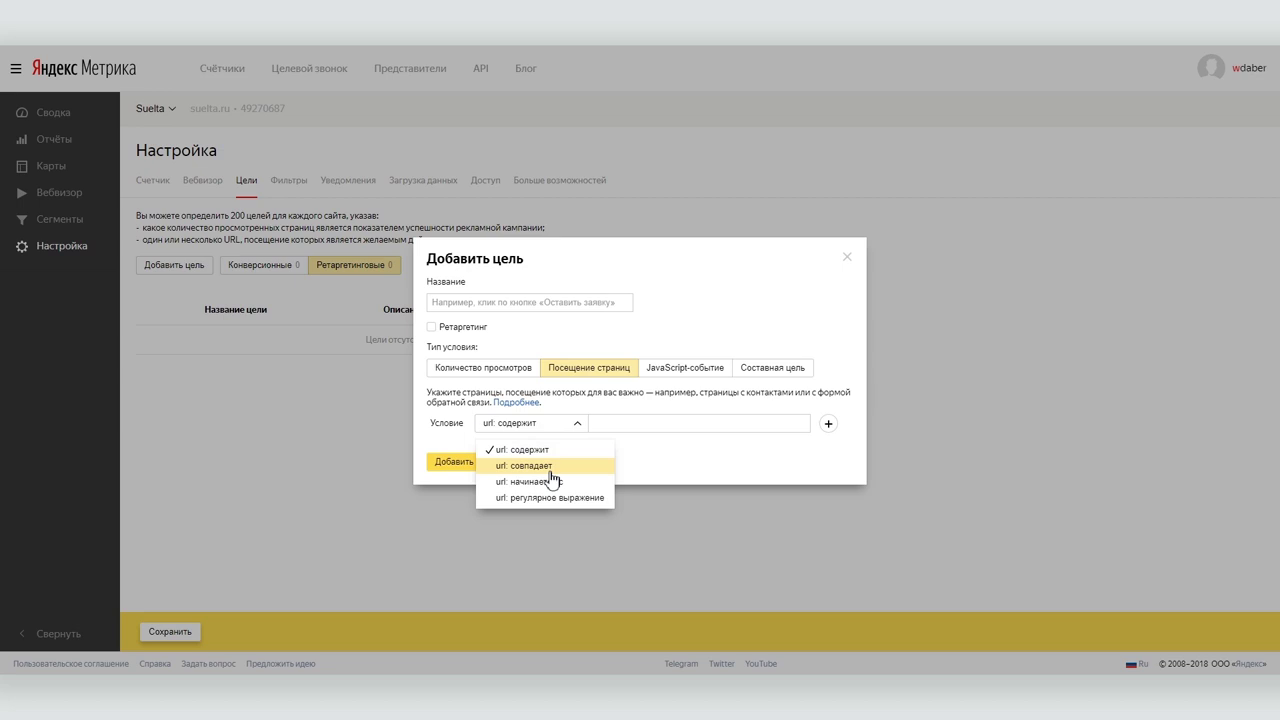
left_click(560, 482)
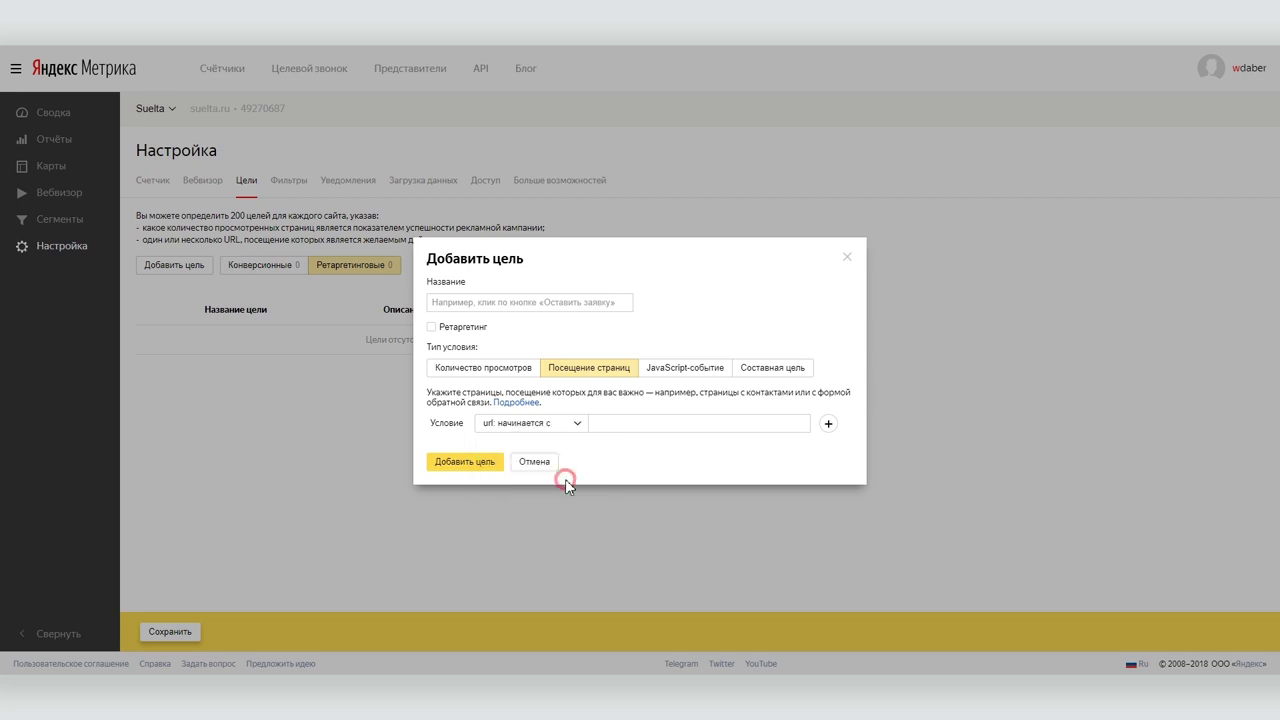
left_click(620, 423)
key("ctrl+v")
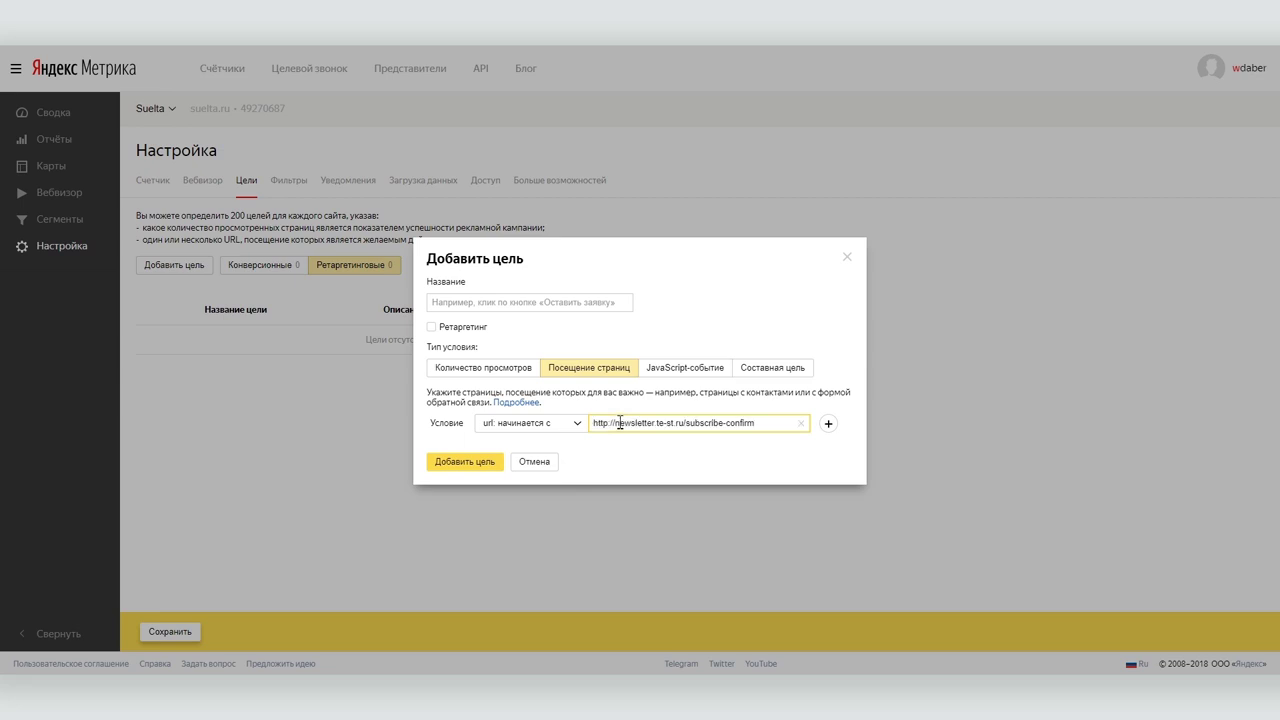
Name the goal 'Оформление подписки' and add it.
left_click(469, 466)
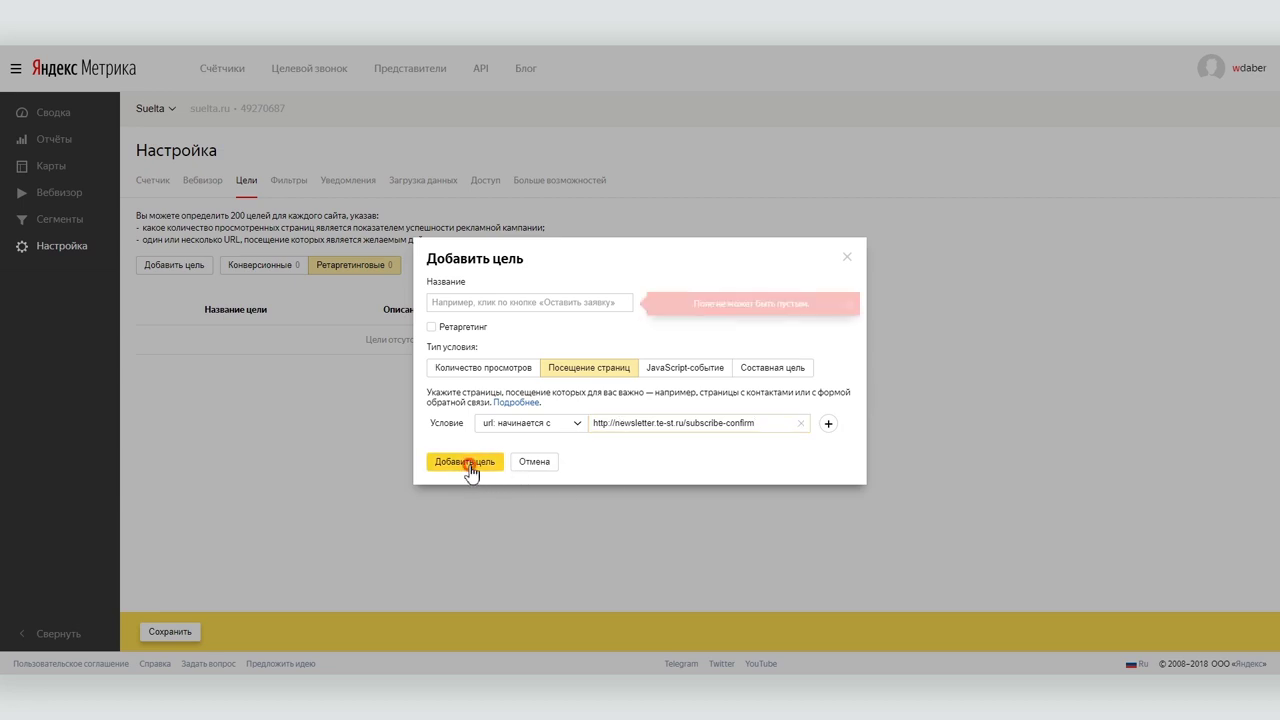
left_click(511, 302)
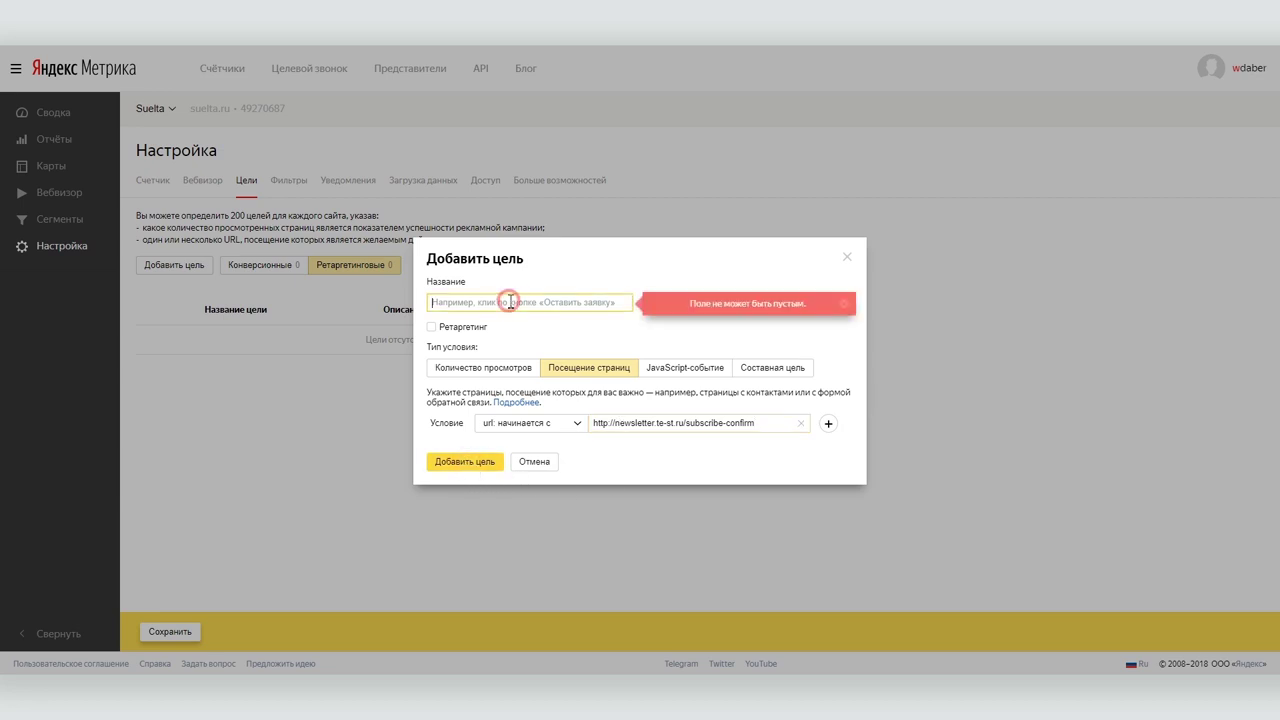
type("Оформление подписки")
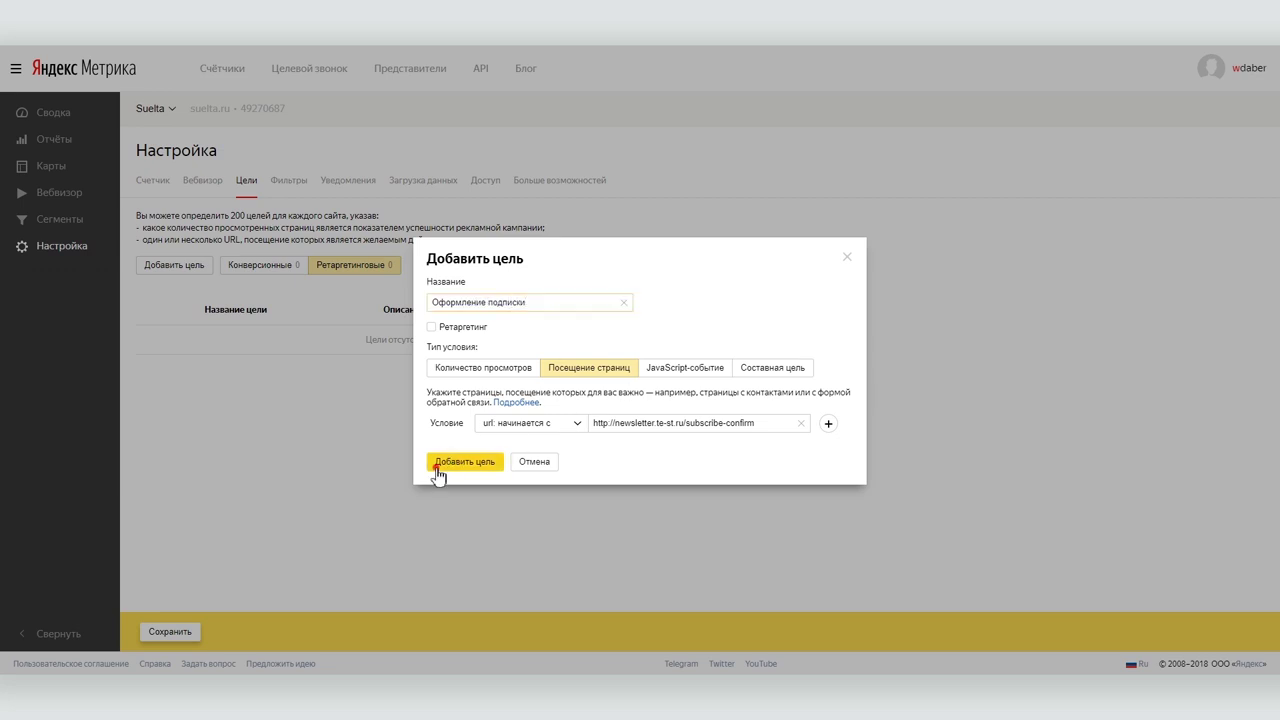
left_click(439, 465)
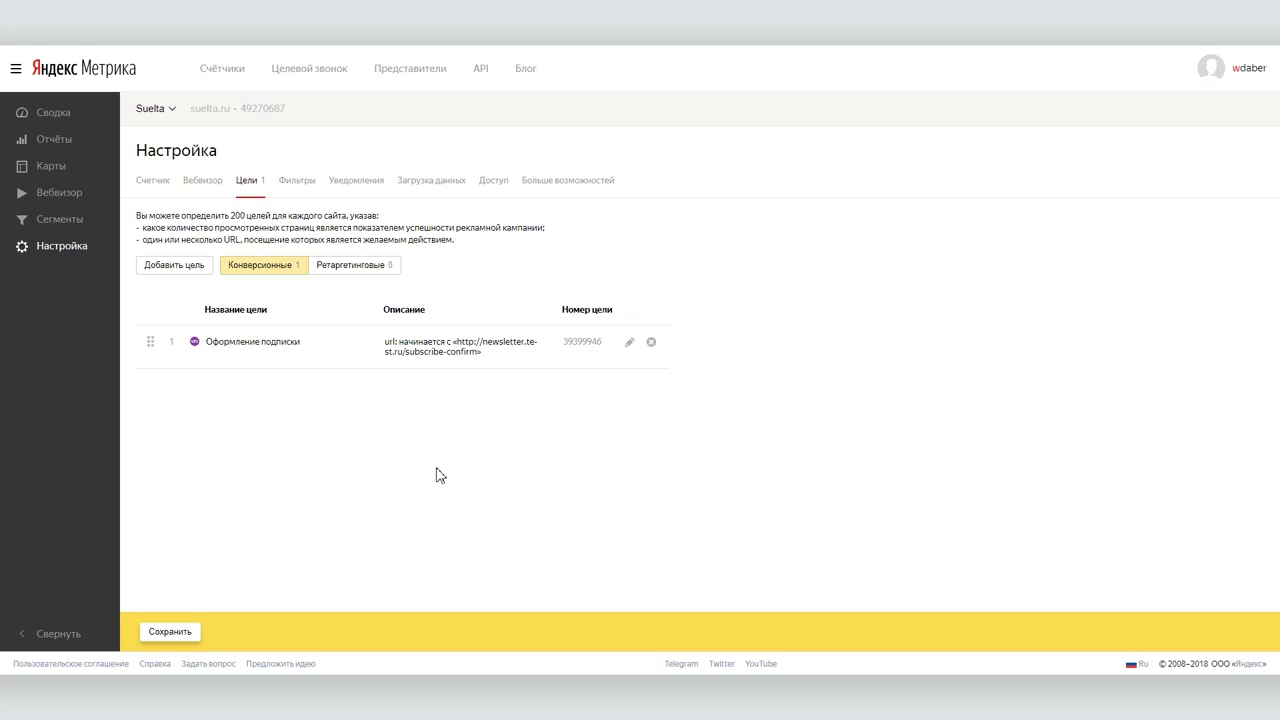
Start a JavaScript-event goal, discard it, and select the counter ID number.
left_click(176, 271)
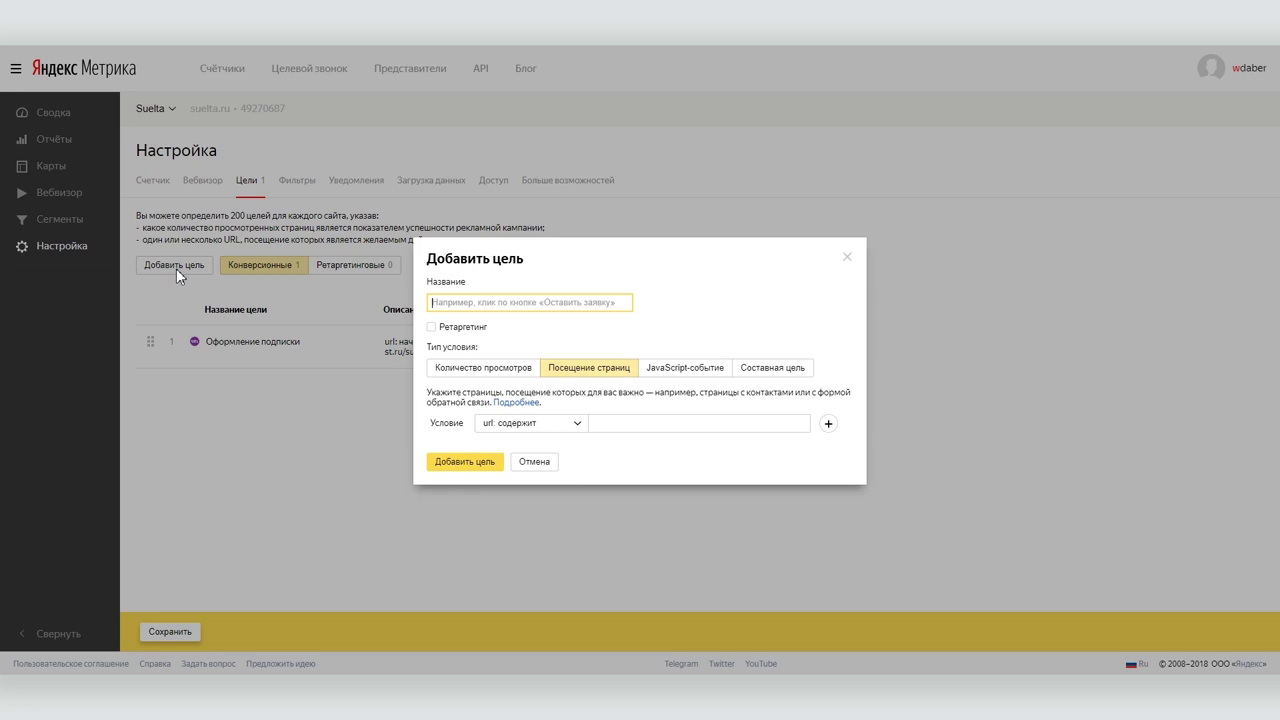
left_click(695, 369)
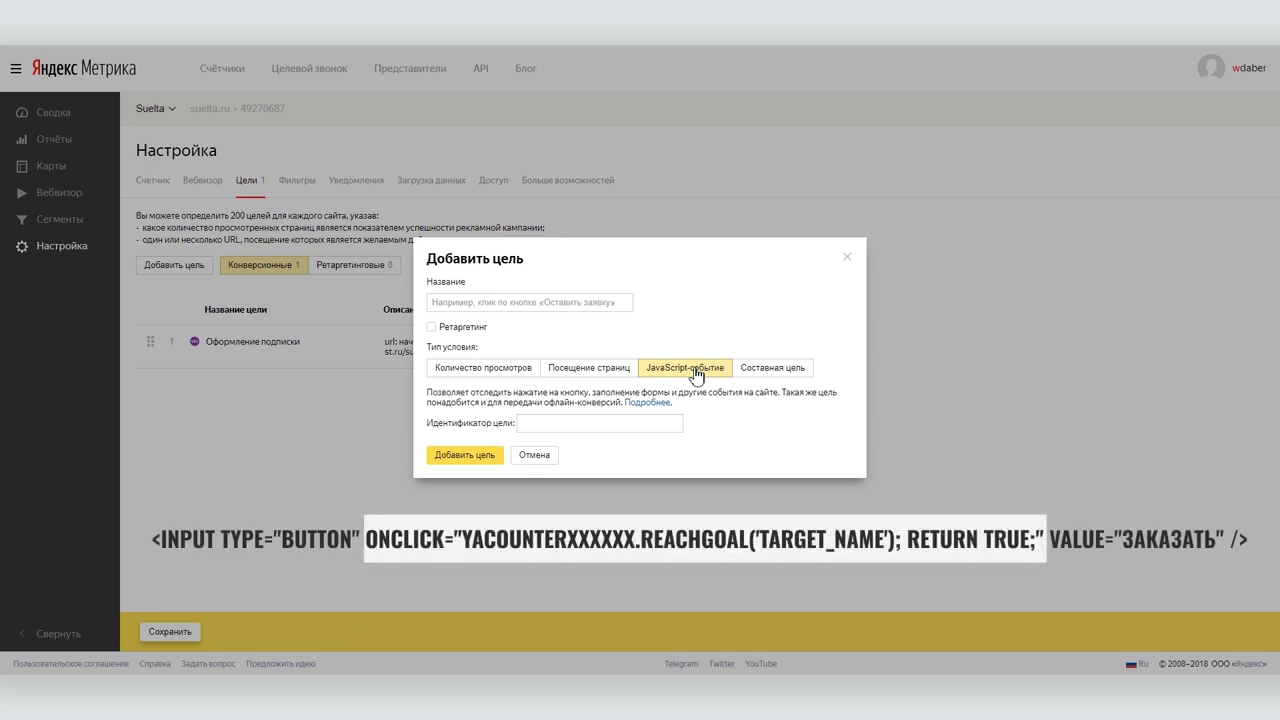
left_click(847, 257)
double_click(263, 108)
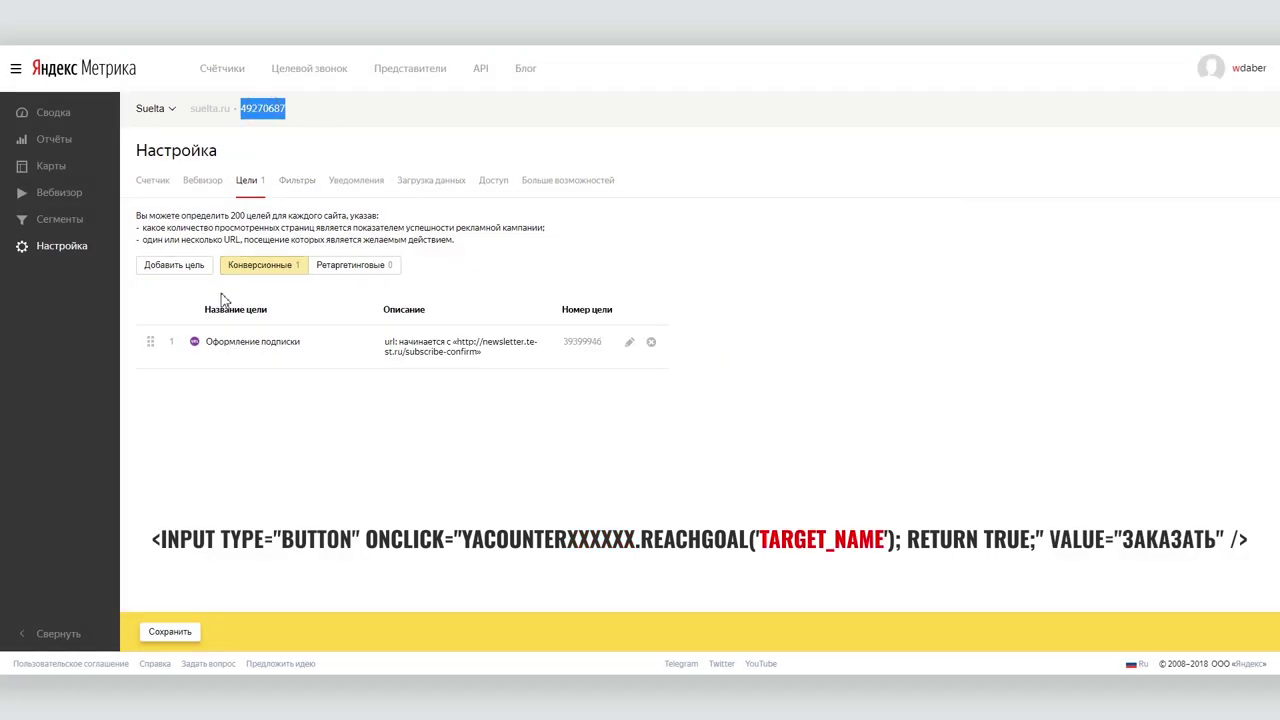
Start a new JavaScript-event goal with identifier 'click' and select that identifier.
left_click(170, 265)
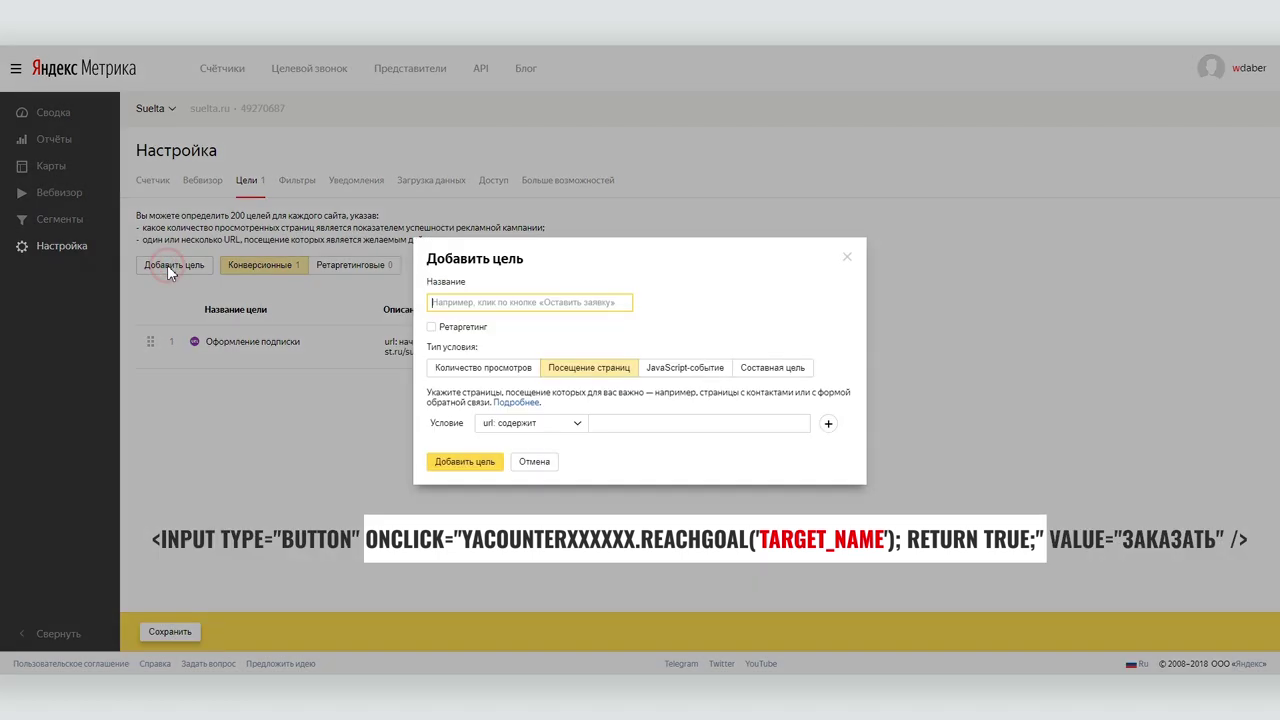
left_click(668, 369)
left_click(530, 424)
type("click")
left_click_drag(551, 420, 465, 423)
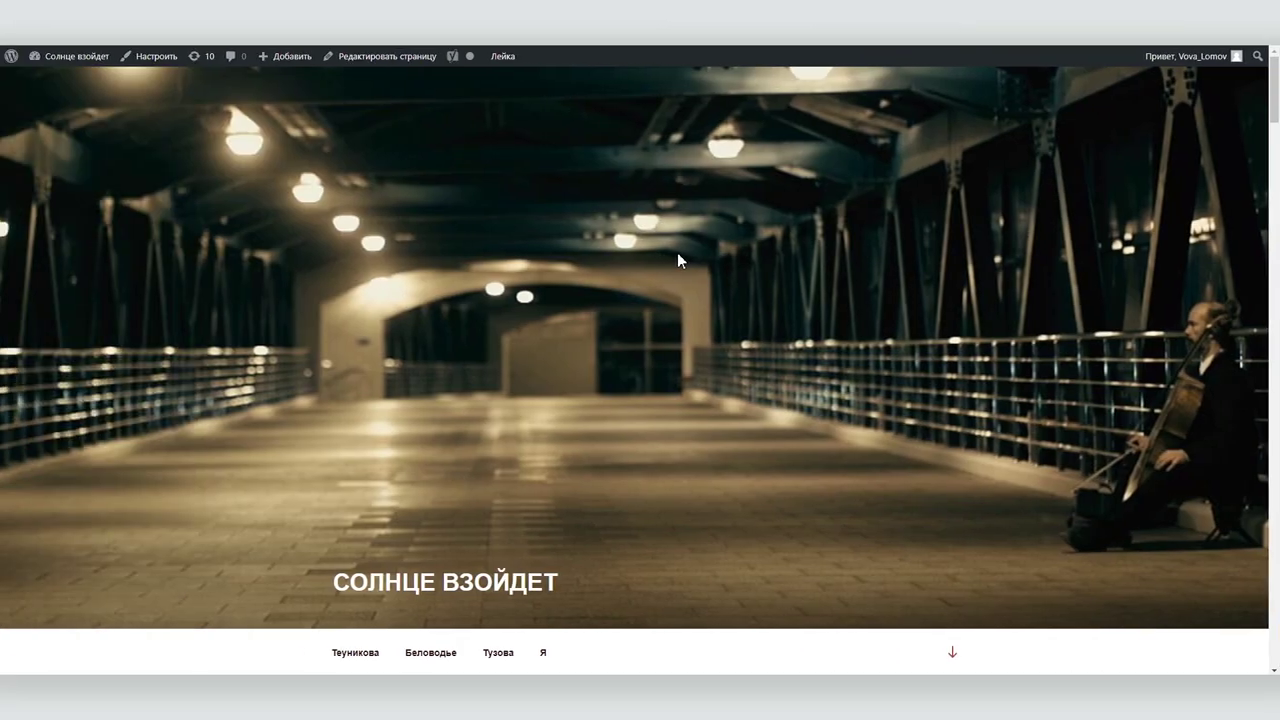
scroll(677, 252, "down", 20)
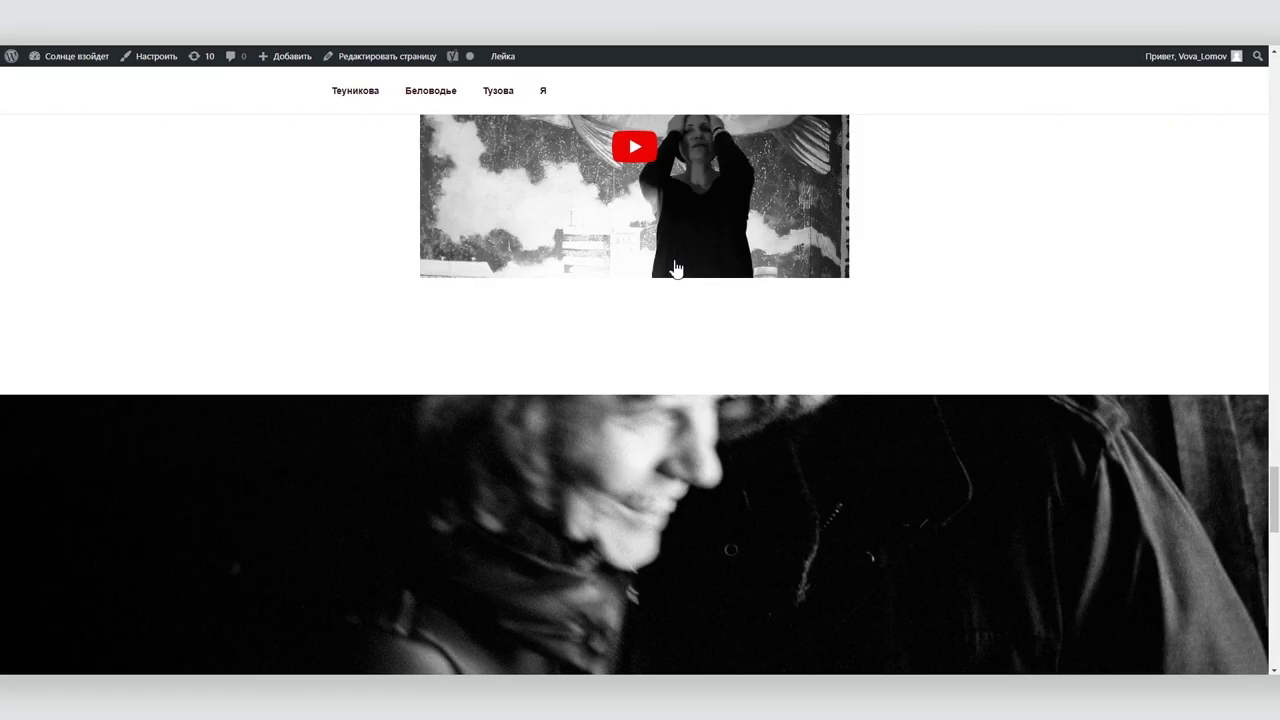
Inspect the Отправить submit button's element using the developer tools' element picker.
right_click(1030, 326)
left_click(1079, 495)
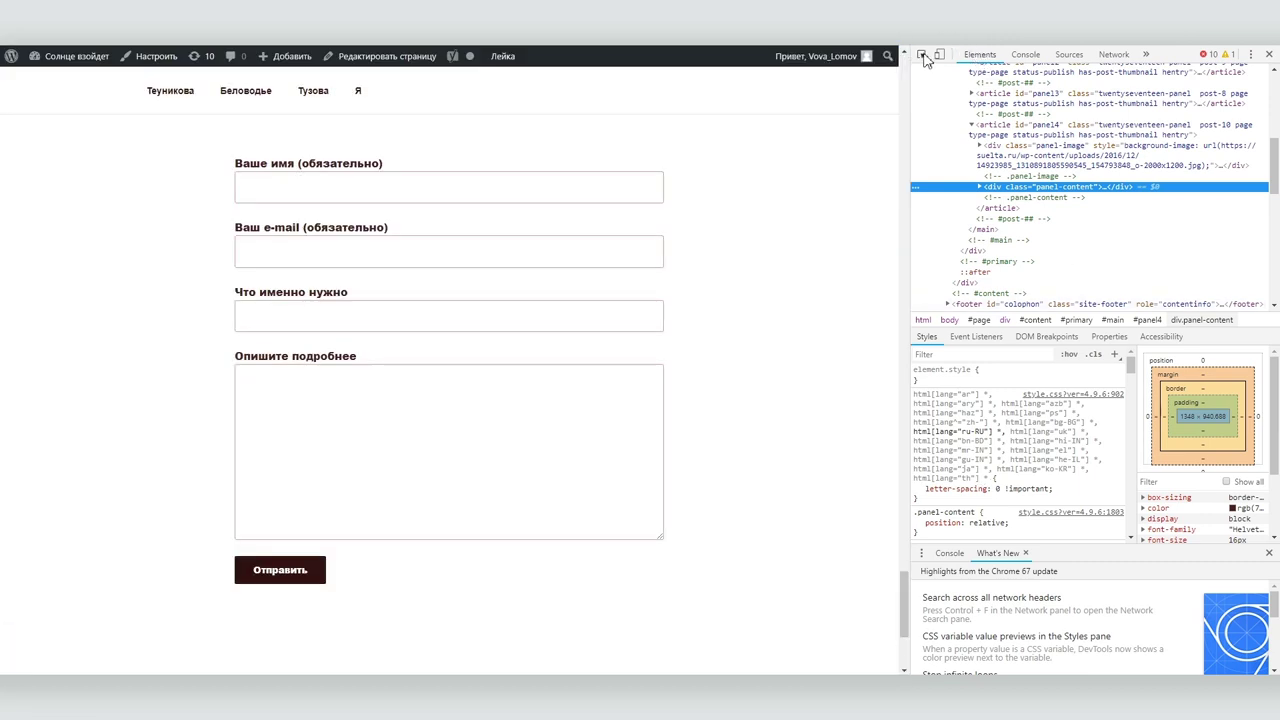
left_click(923, 56)
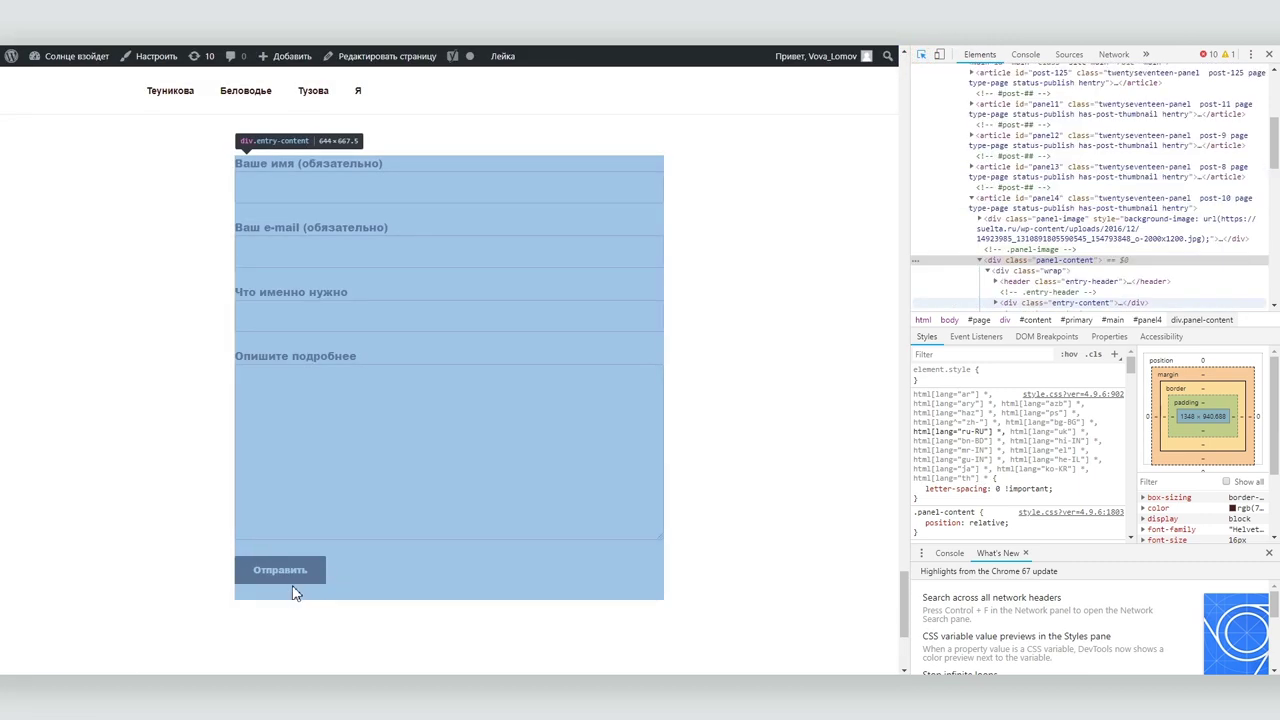
left_click(315, 578)
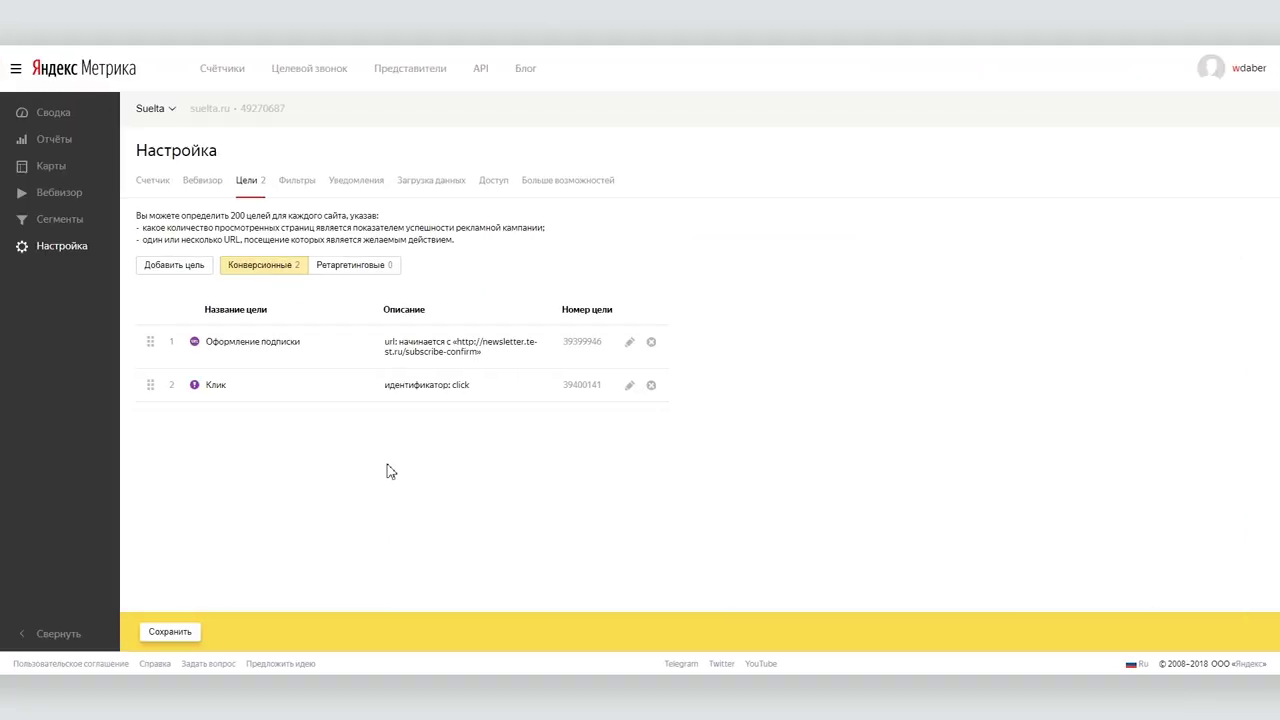
Start a composite goal whose first step 'Заполнение формы' keeps the 'url: содержит' condition.
left_click(148, 266)
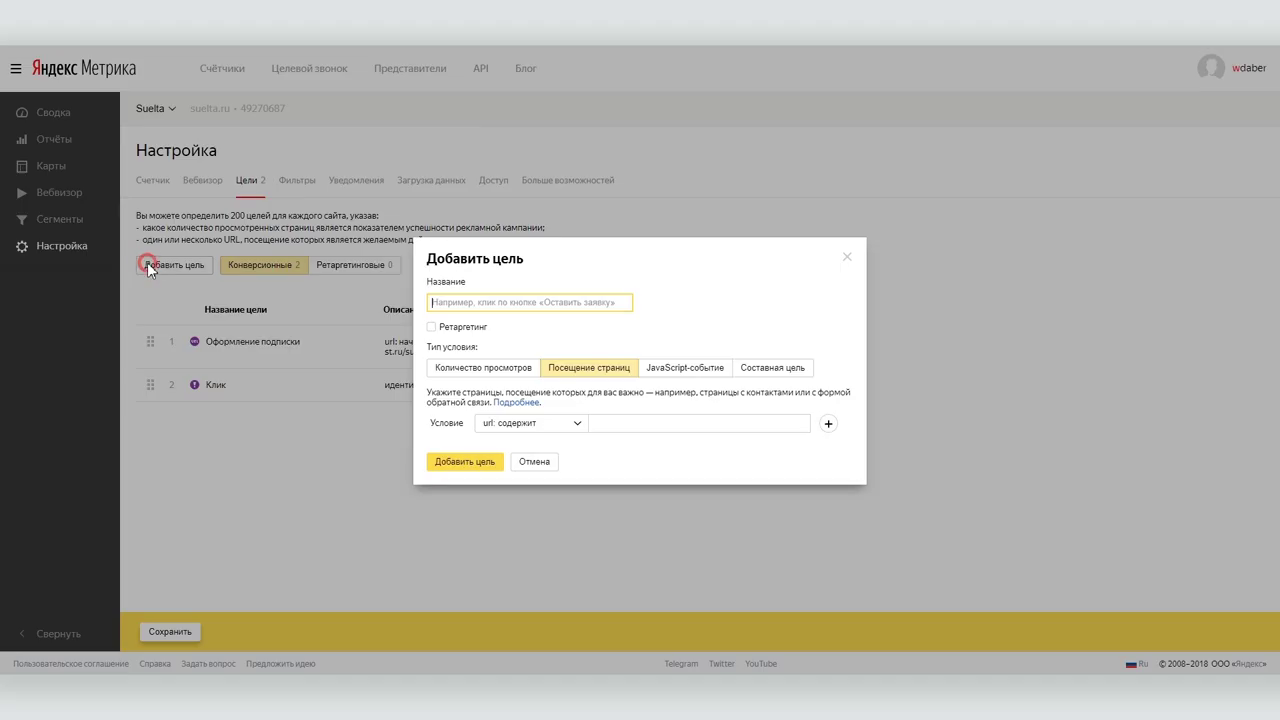
left_click(786, 369)
left_click(507, 444)
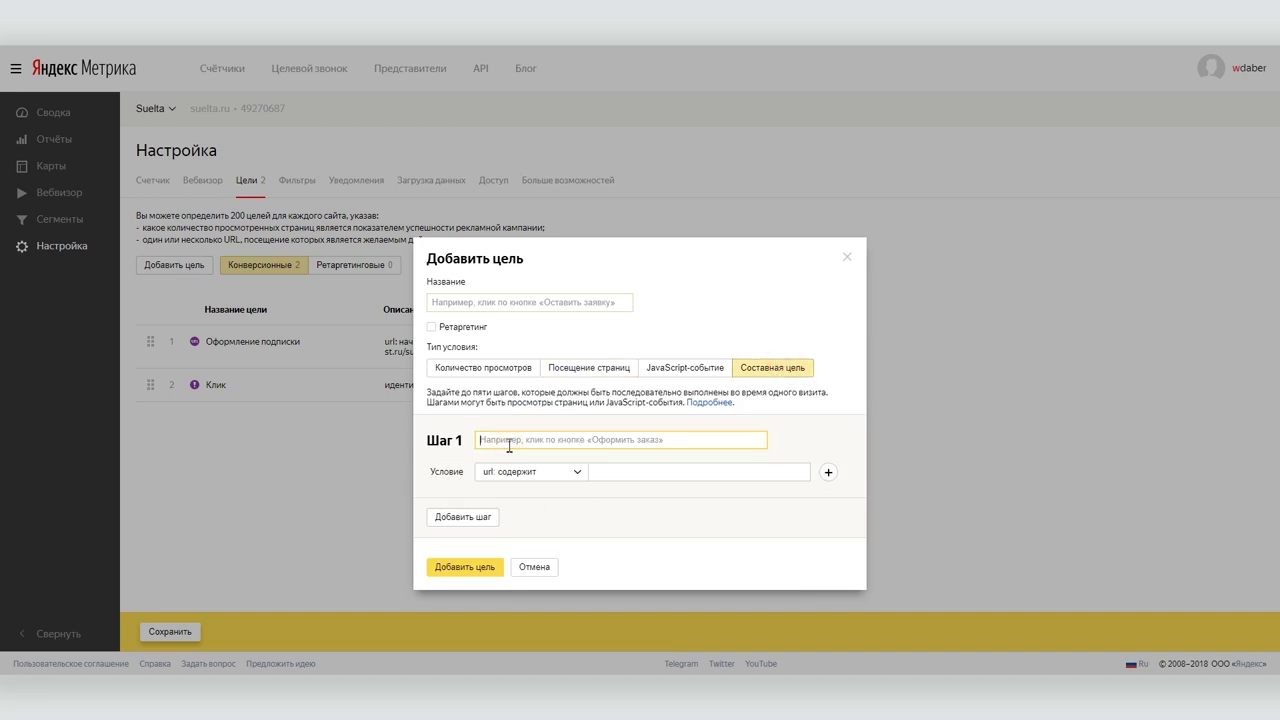
type("Заполнени")
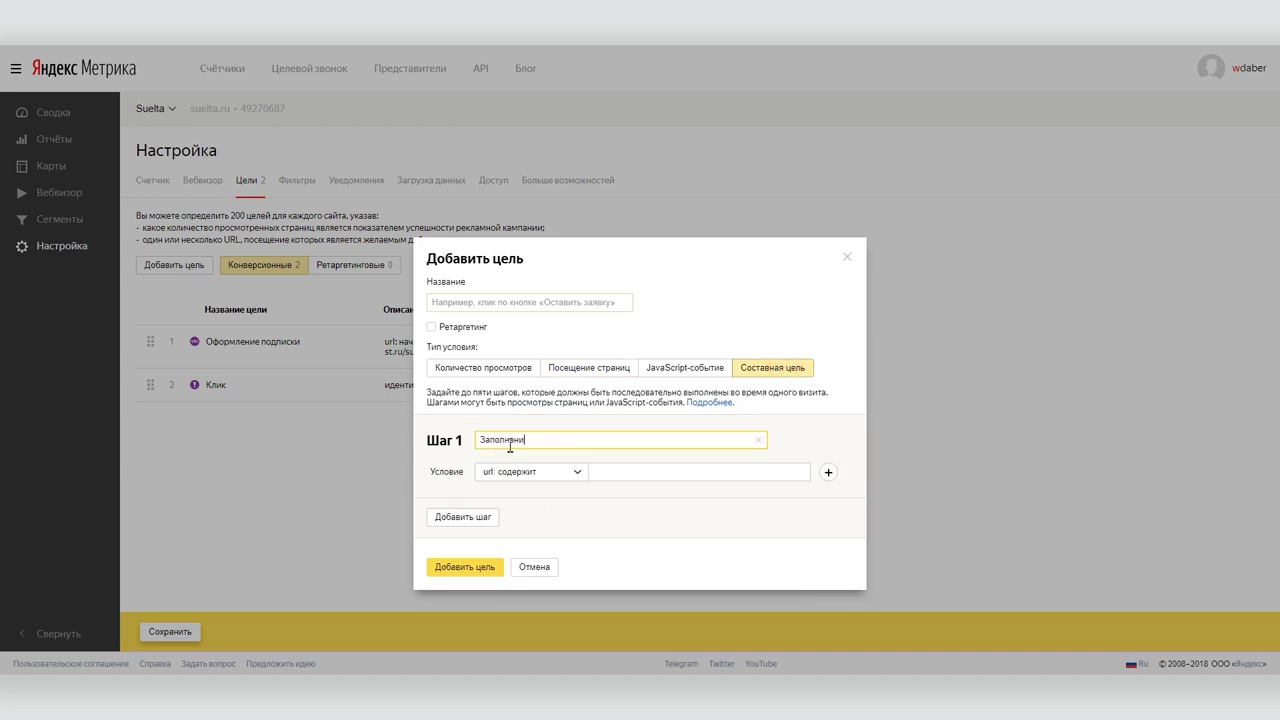
type("е формы")
left_click(557, 474)
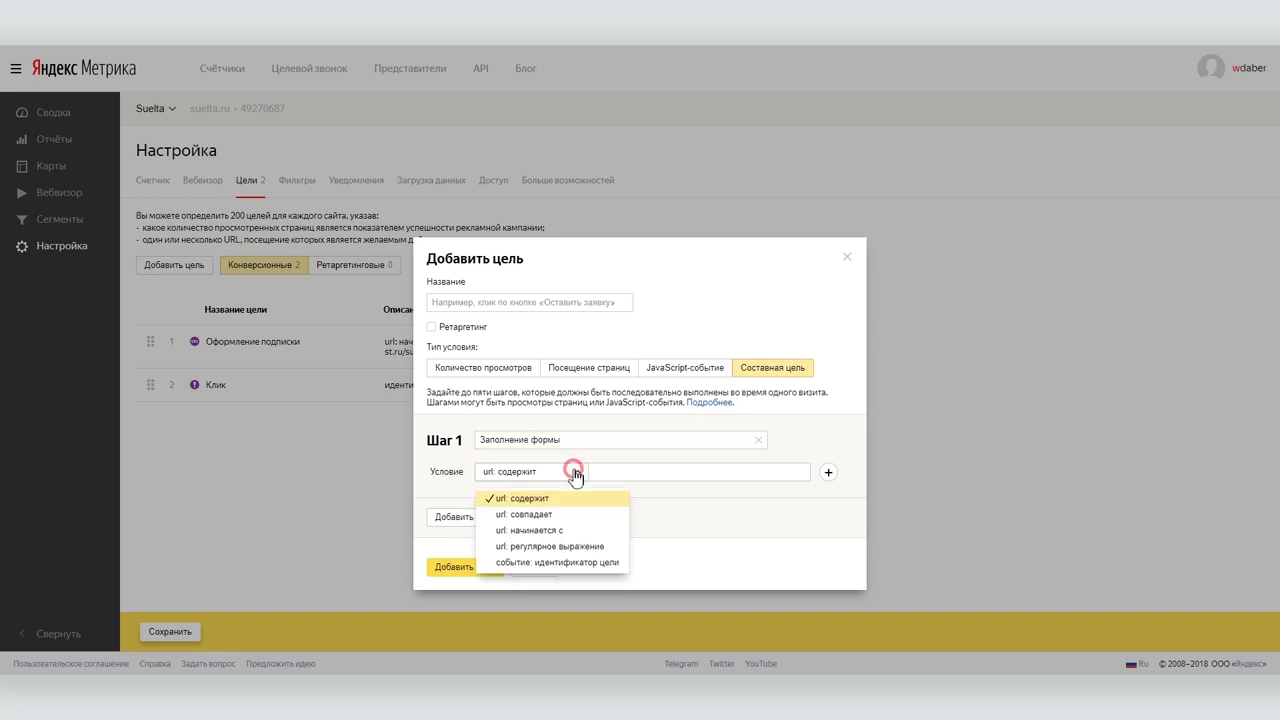
left_click(570, 478)
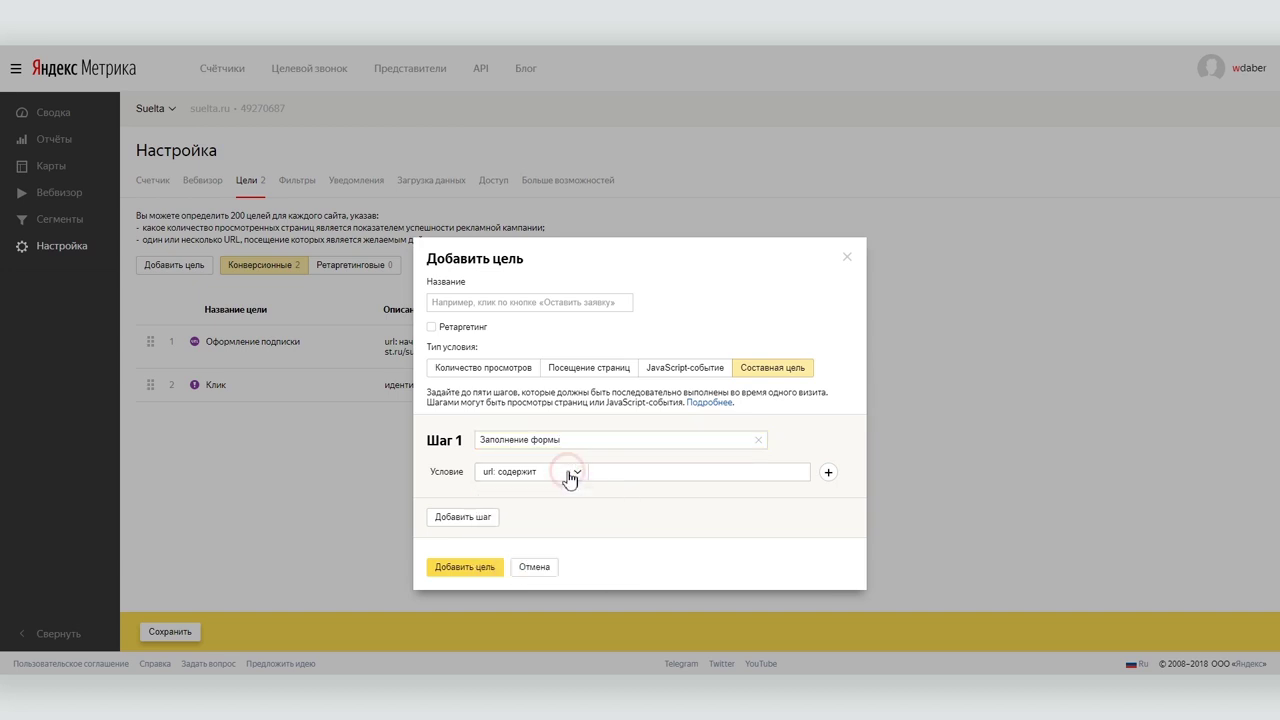
Add a second step 'Отправка формы' matching a goal event identifier.
left_click(488, 524)
left_click(575, 523)
type("Отправка формы")
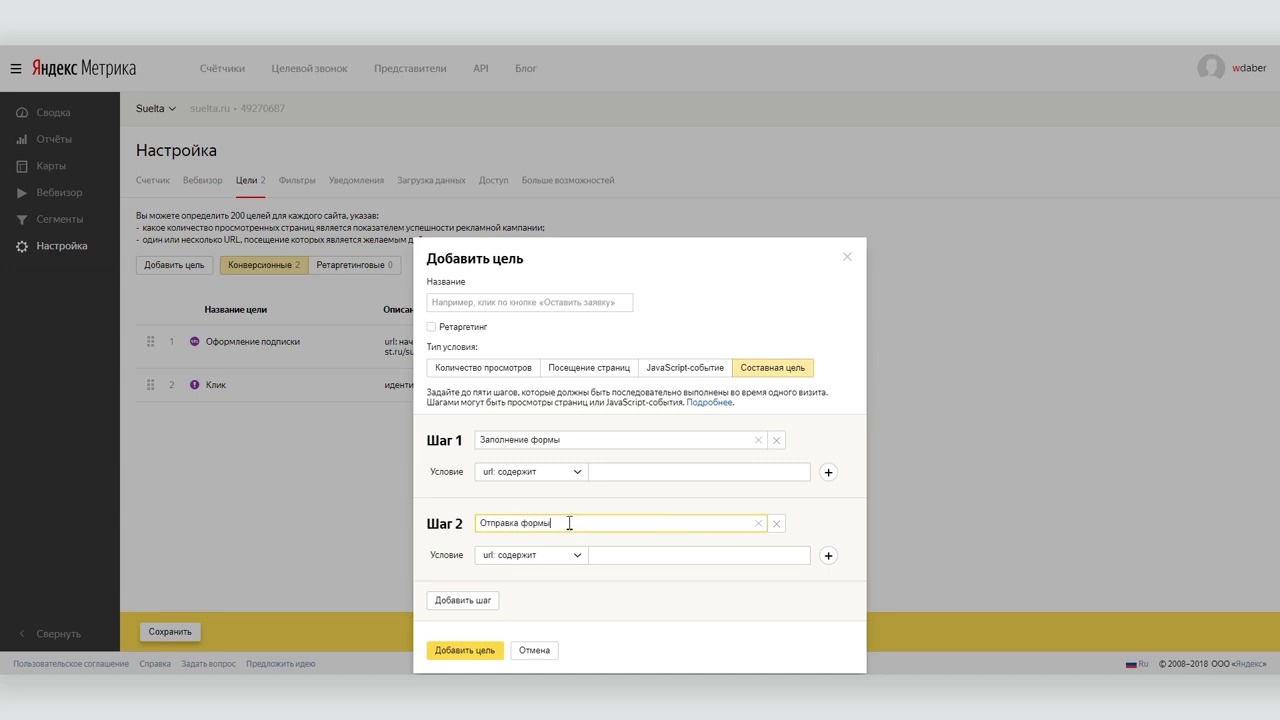
left_click(553, 562)
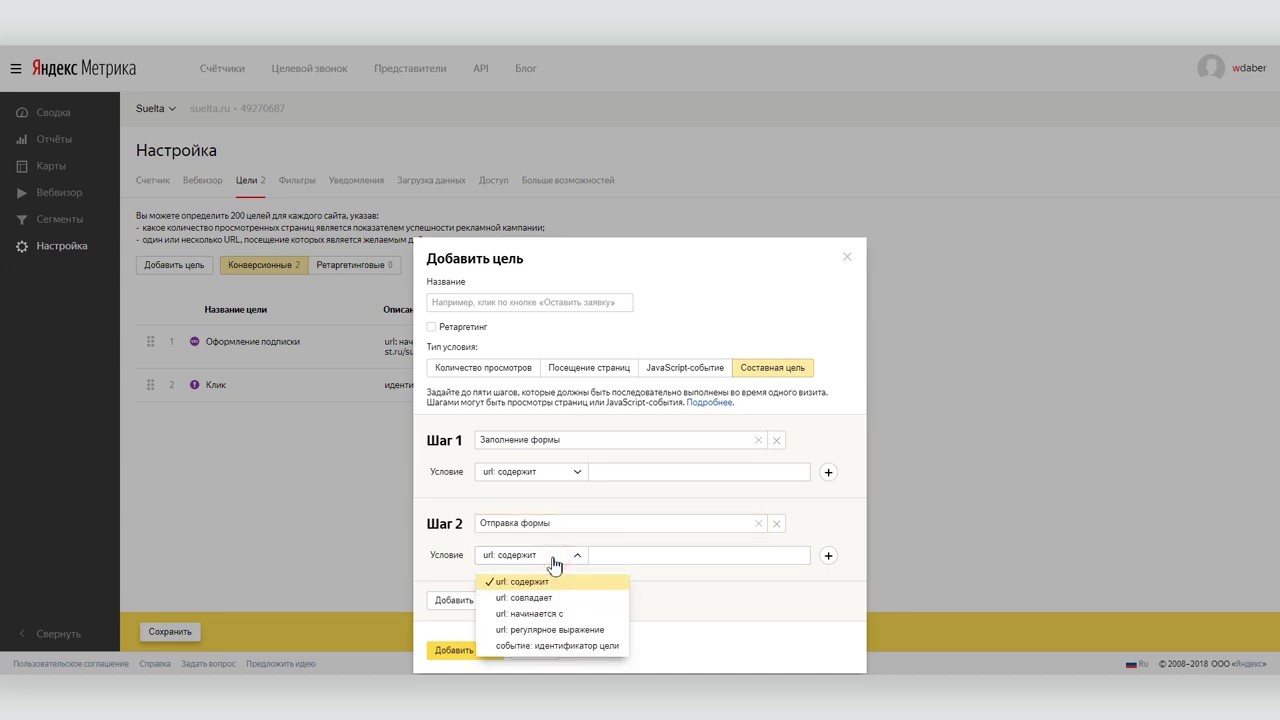
left_click(568, 647)
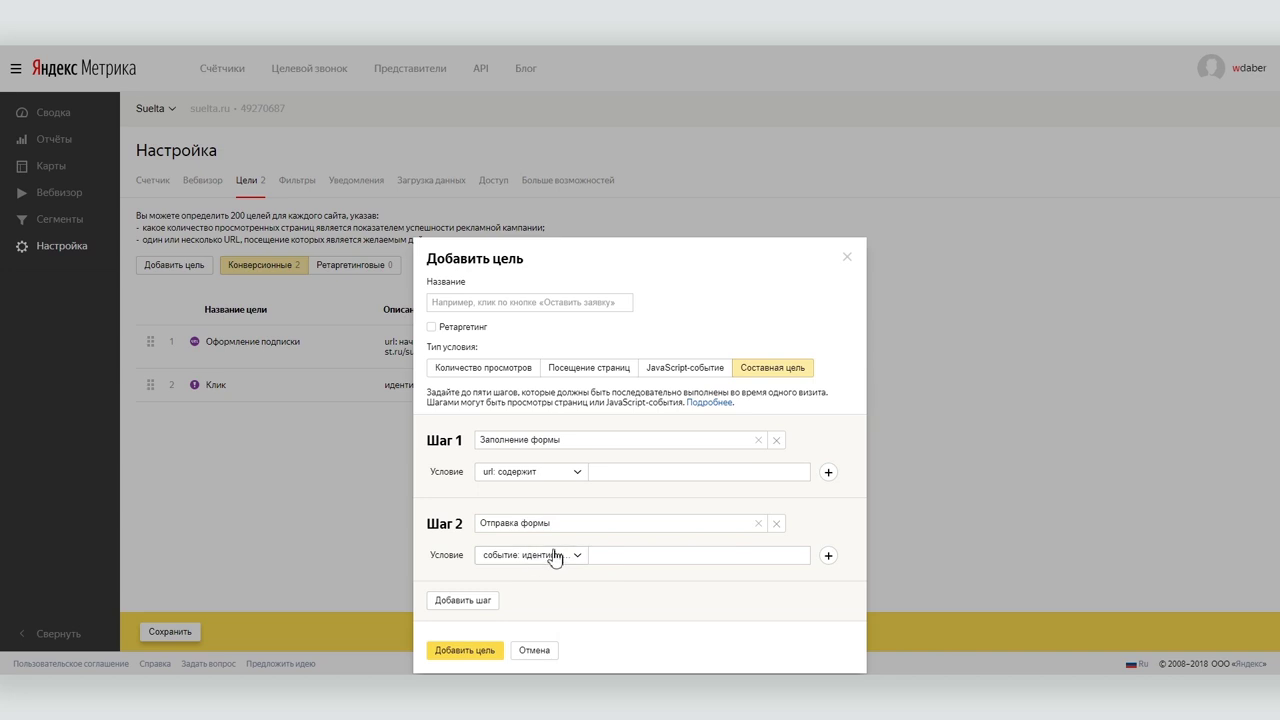
left_click(600, 556)
Add a third step, then discard the composite goal and save the goal settings.
left_click(468, 602)
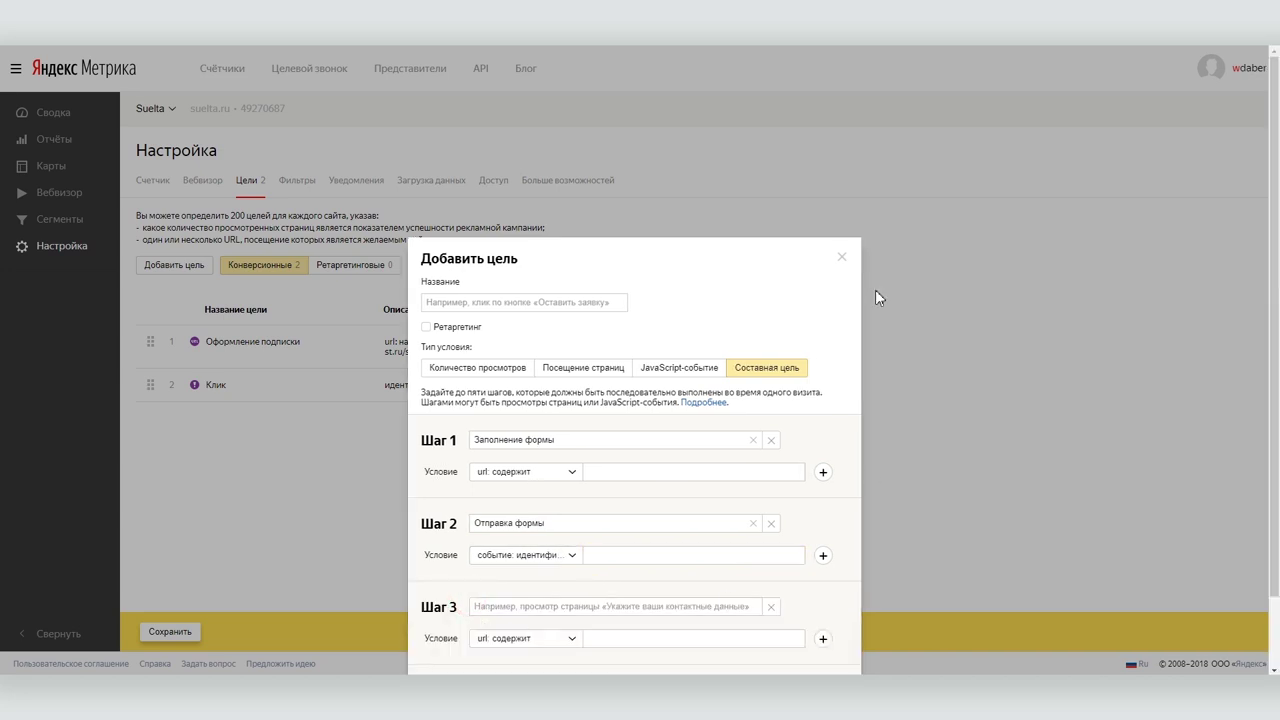
left_click(842, 257)
left_click(167, 632)
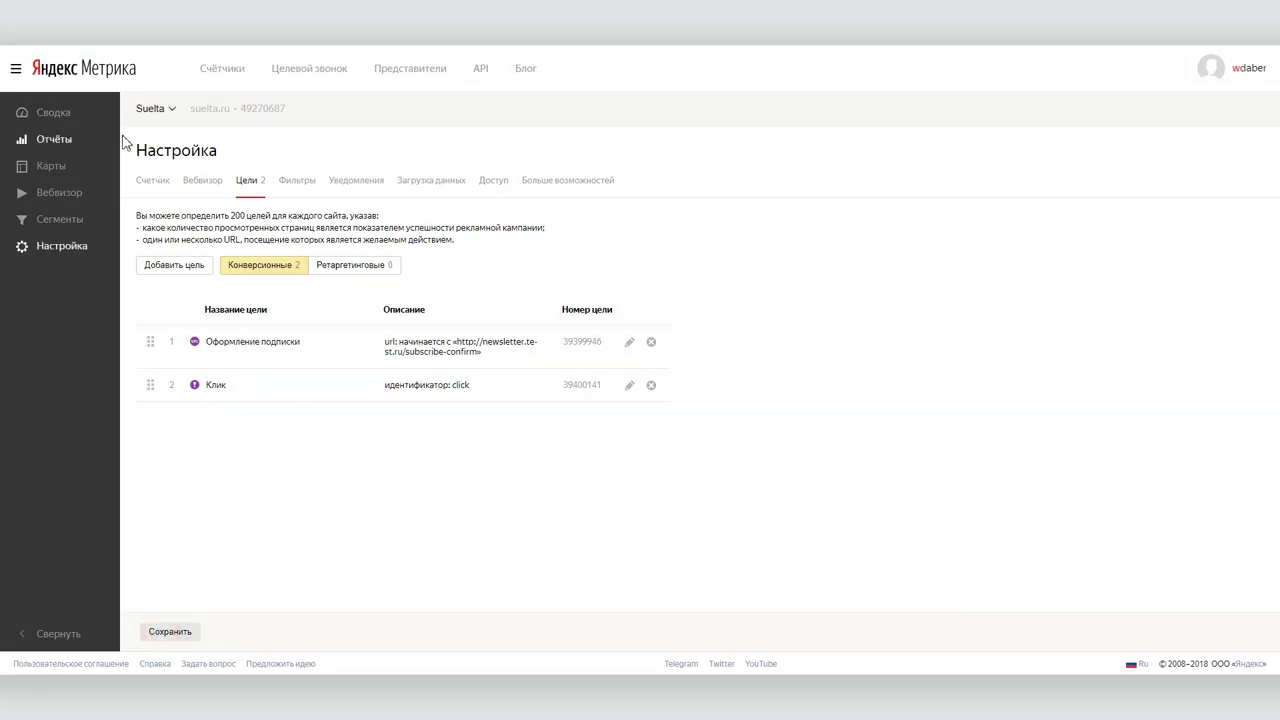
Check both goals in the Источники, сводка report's goal picker, then return to Настройка.
left_click(58, 139)
left_click(192, 267)
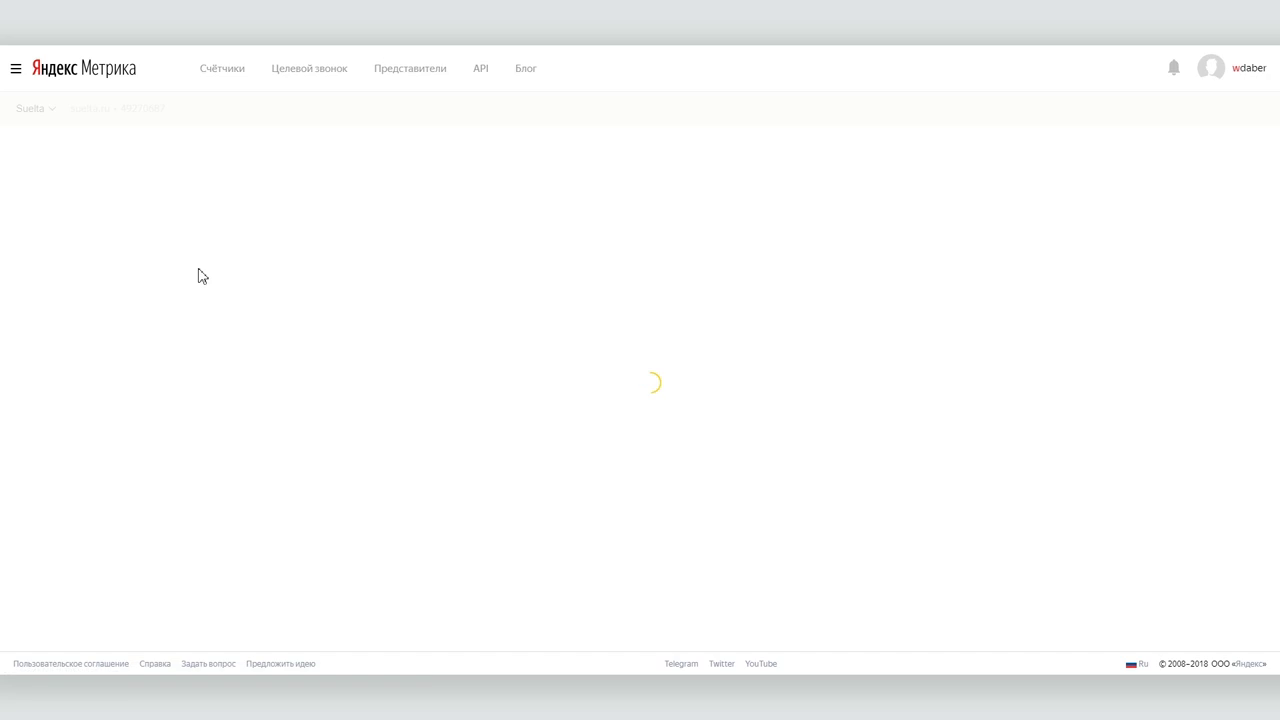
scroll(828, 272, "down", 3)
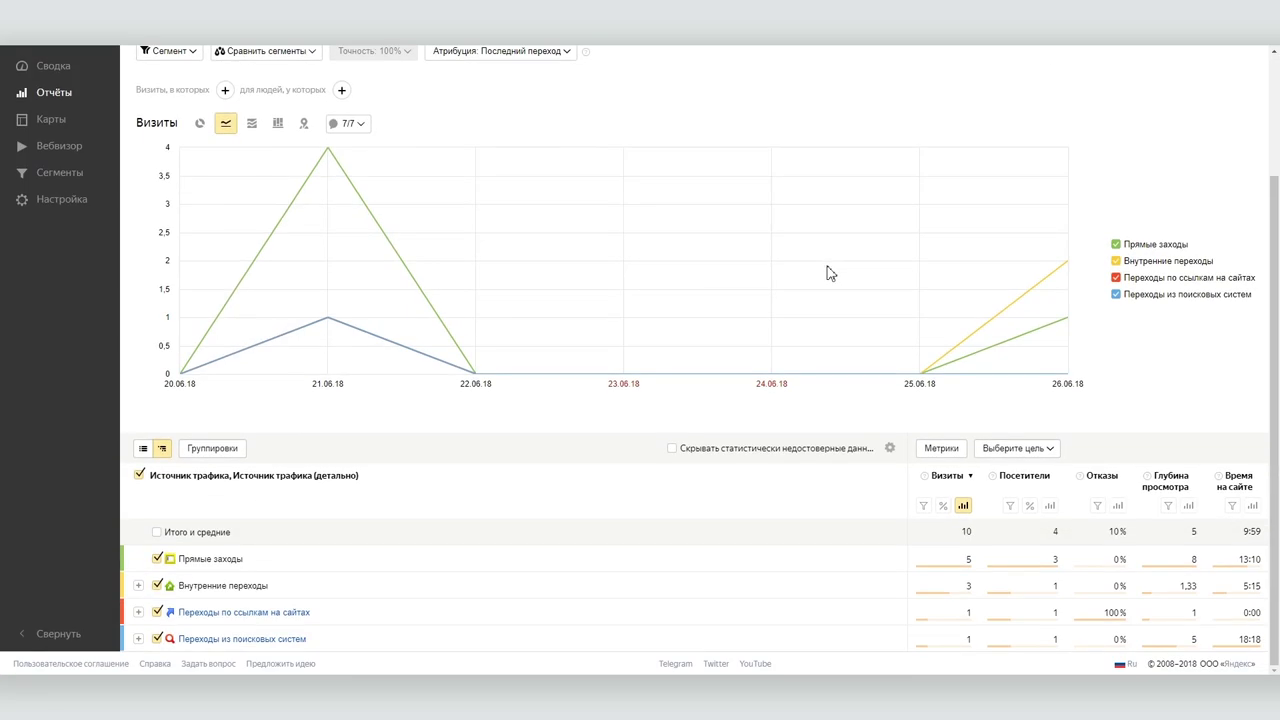
left_click(1005, 449)
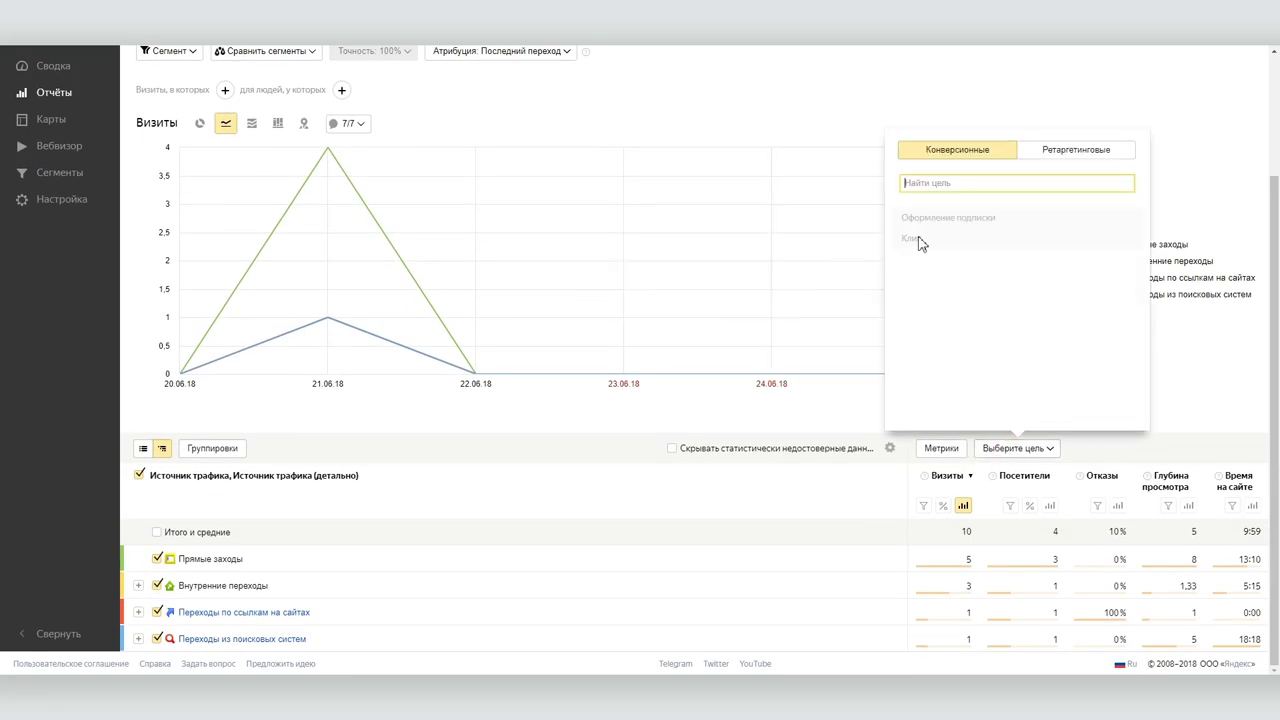
left_click(912, 272)
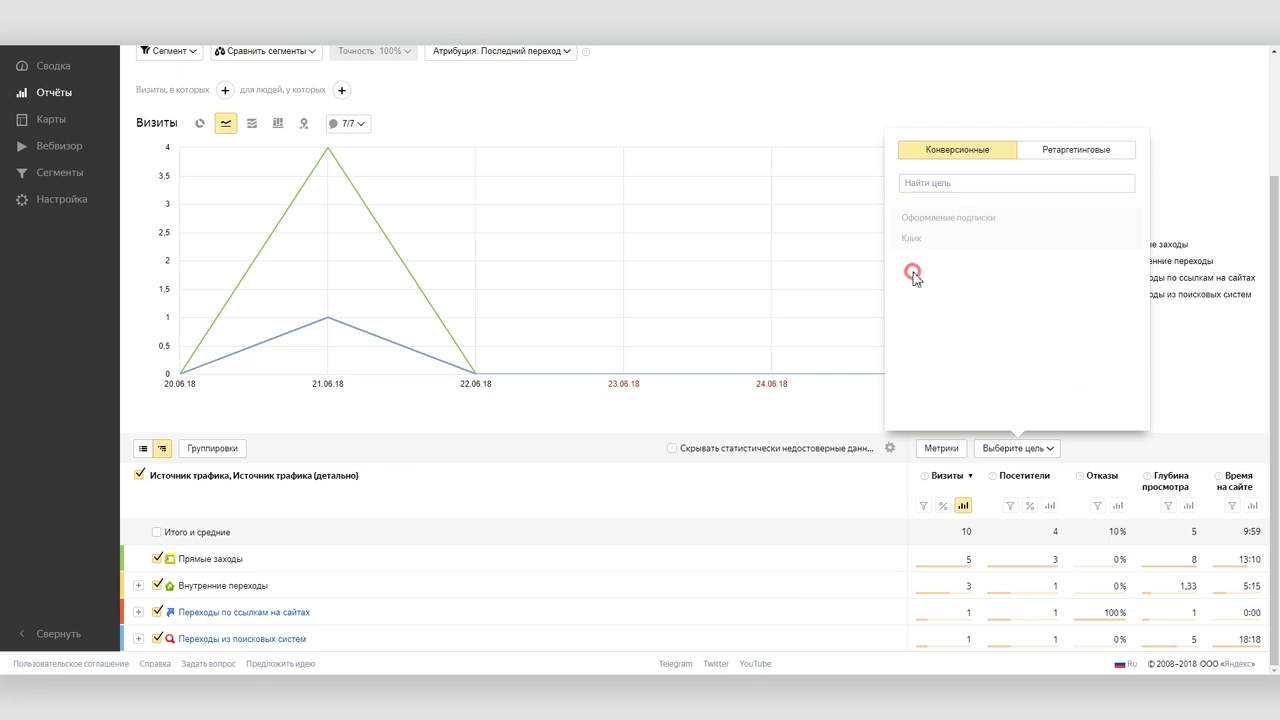
left_click(72, 197)
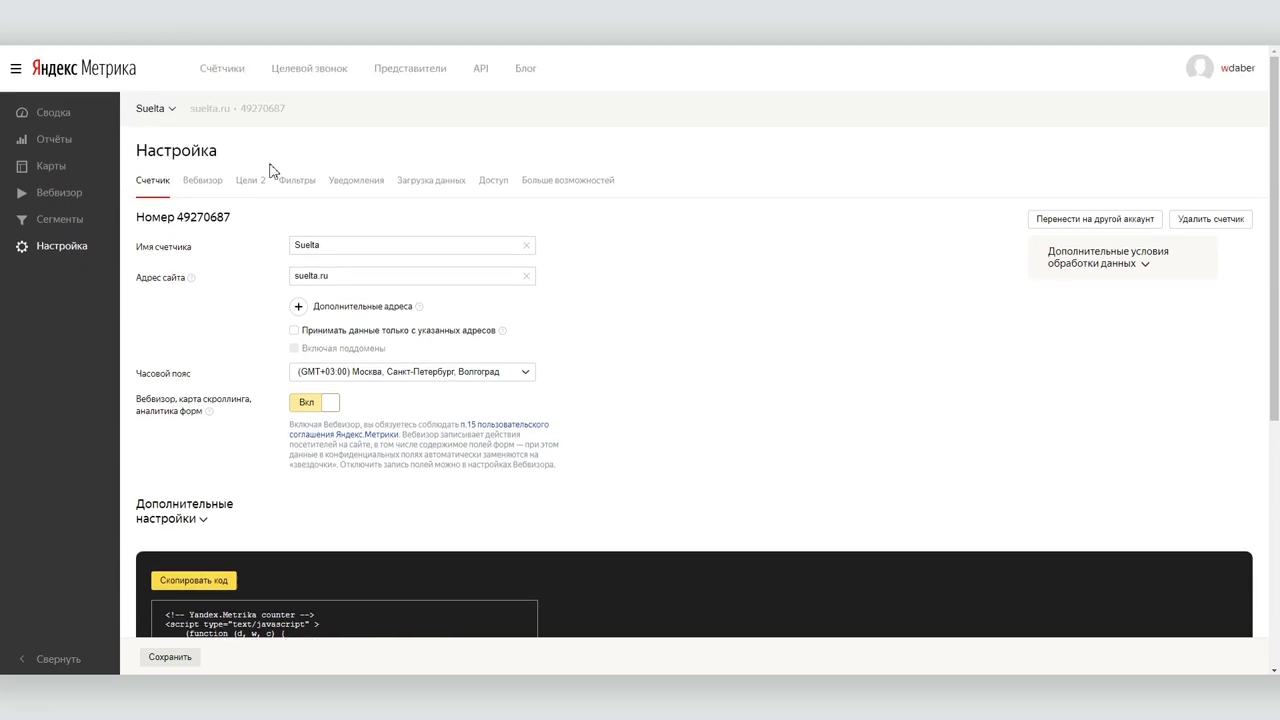
Filter the goals to Ретаргетинговые, then start a new goal with Ретаргетинг ticked.
left_click(247, 186)
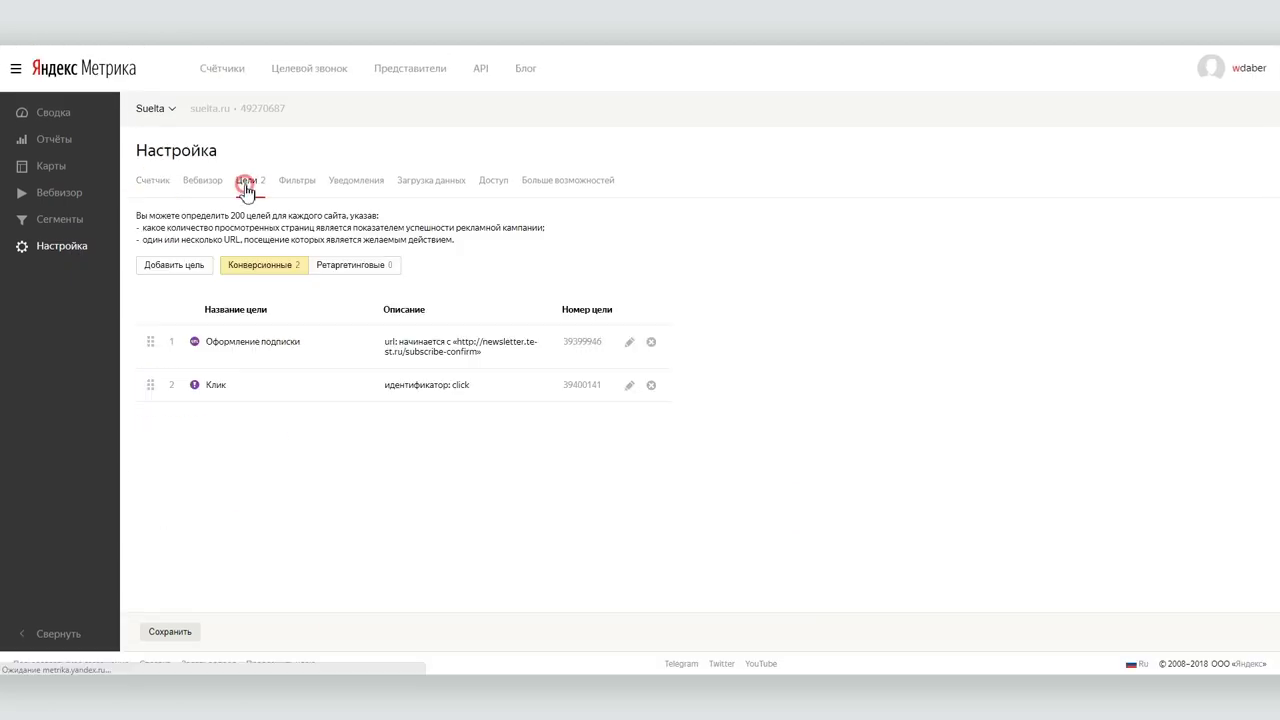
left_click(337, 270)
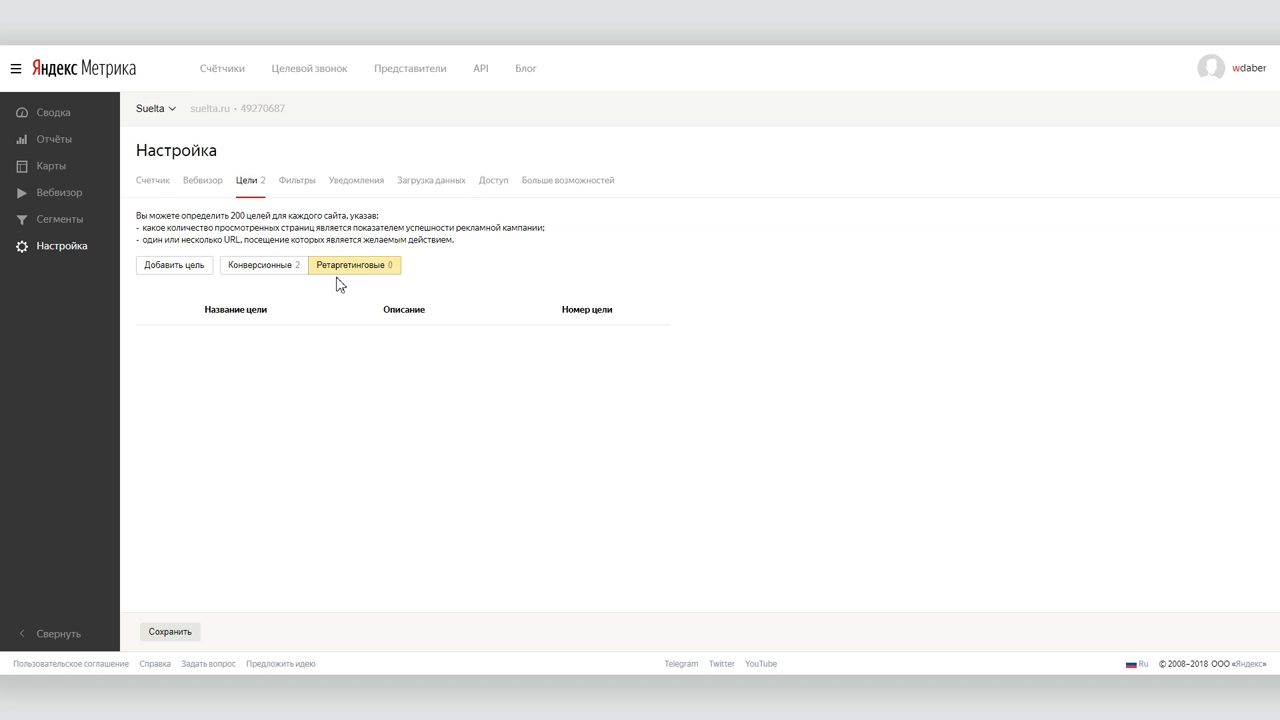
left_click(167, 278)
left_click(433, 328)
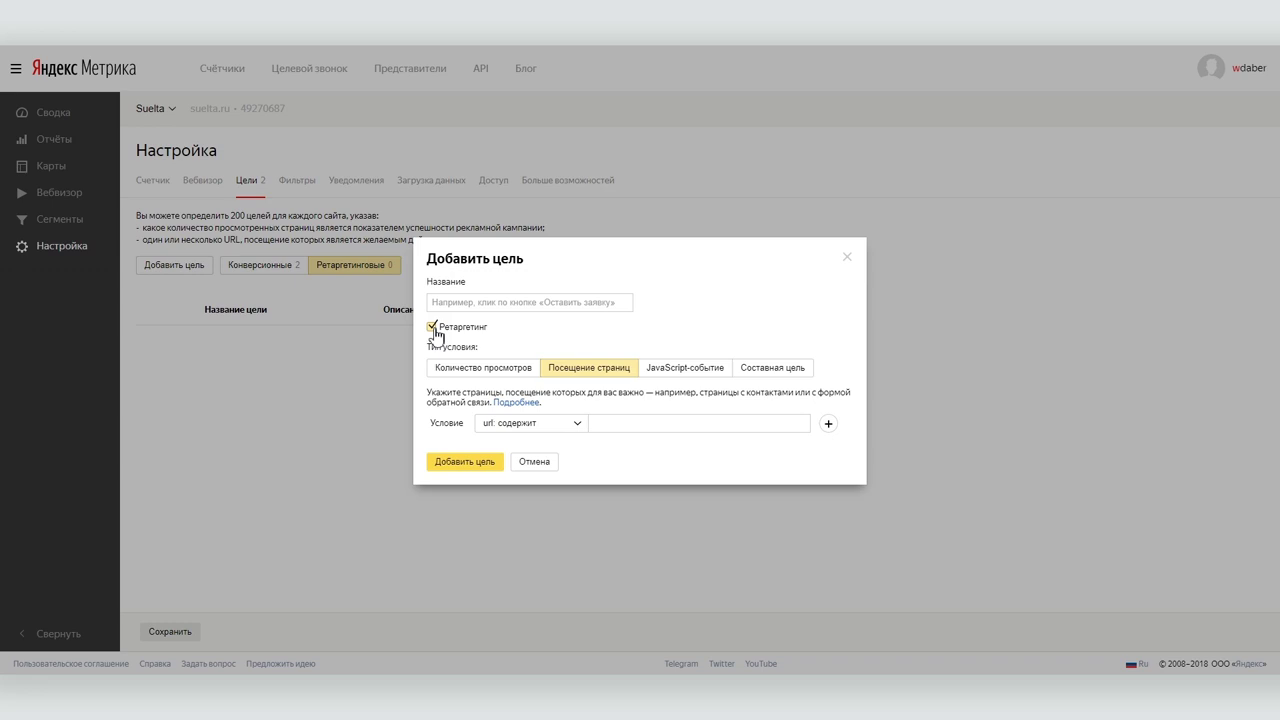